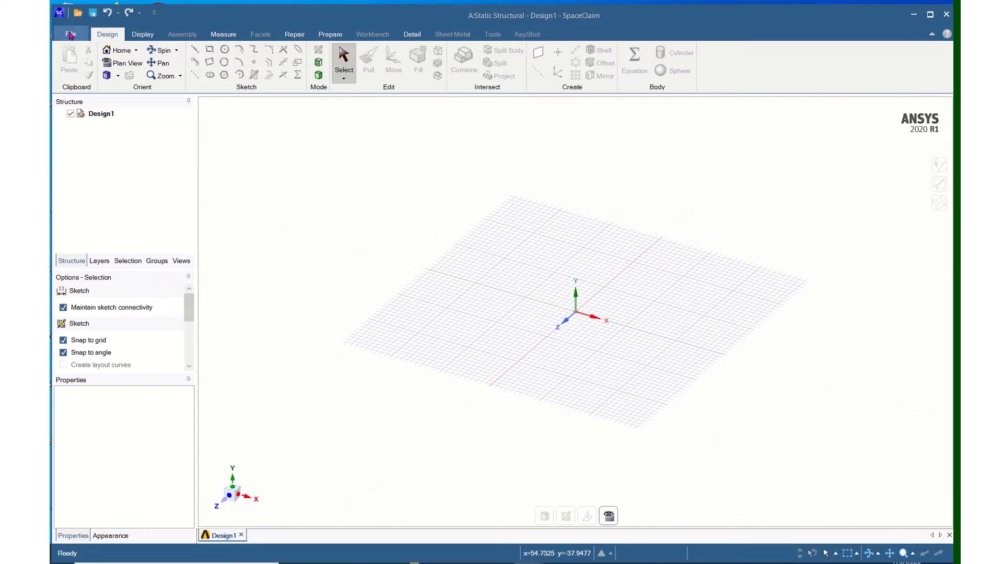
Step: Change Design1's length unit from Millimeters to Meters in the SpaceClaim options
click(71, 35)
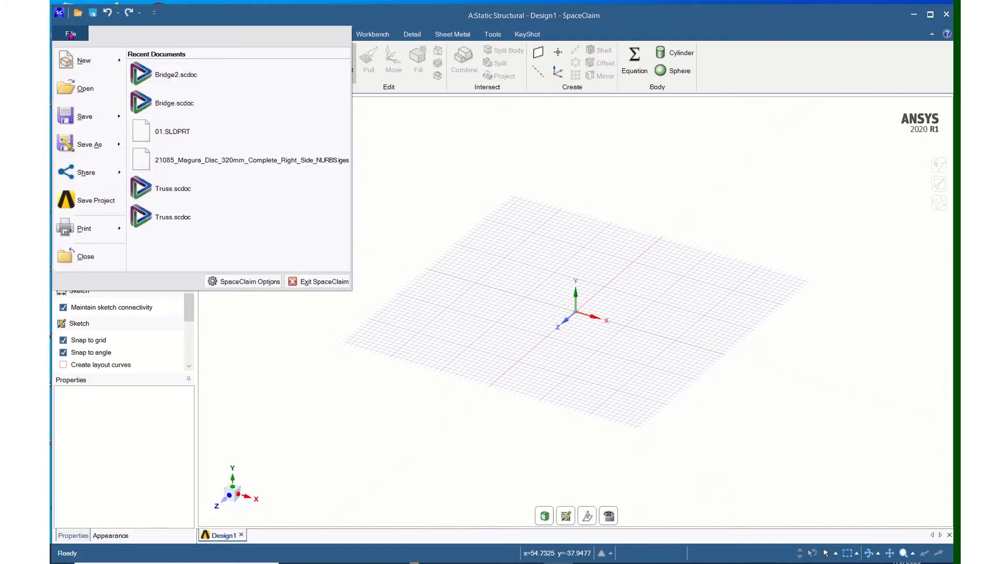
click(239, 284)
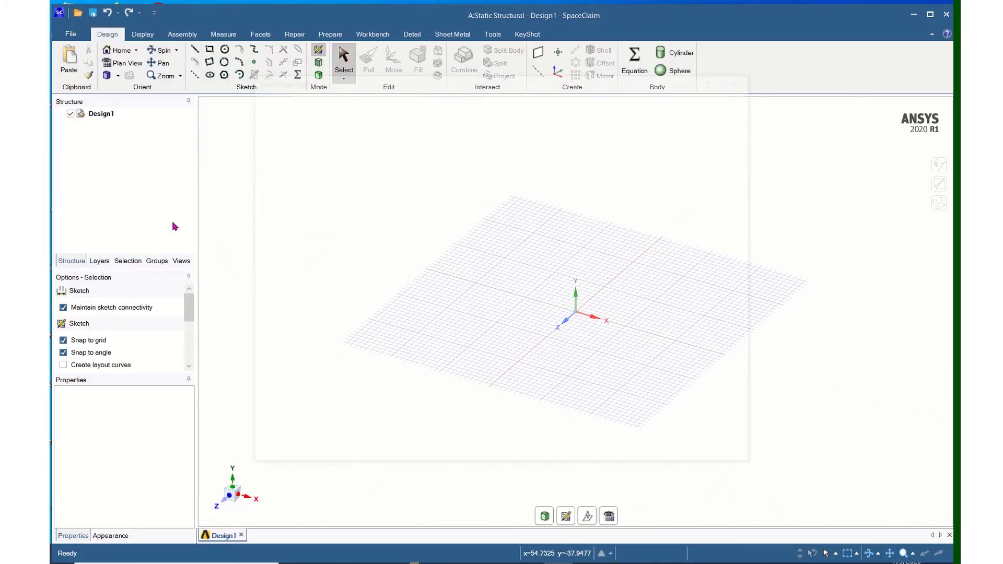
click(268, 164)
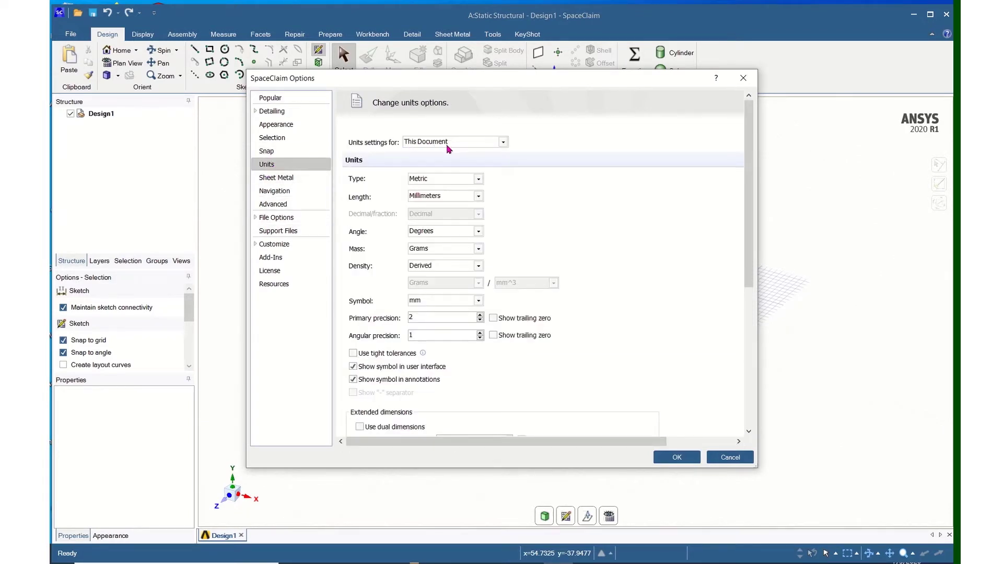
click(478, 198)
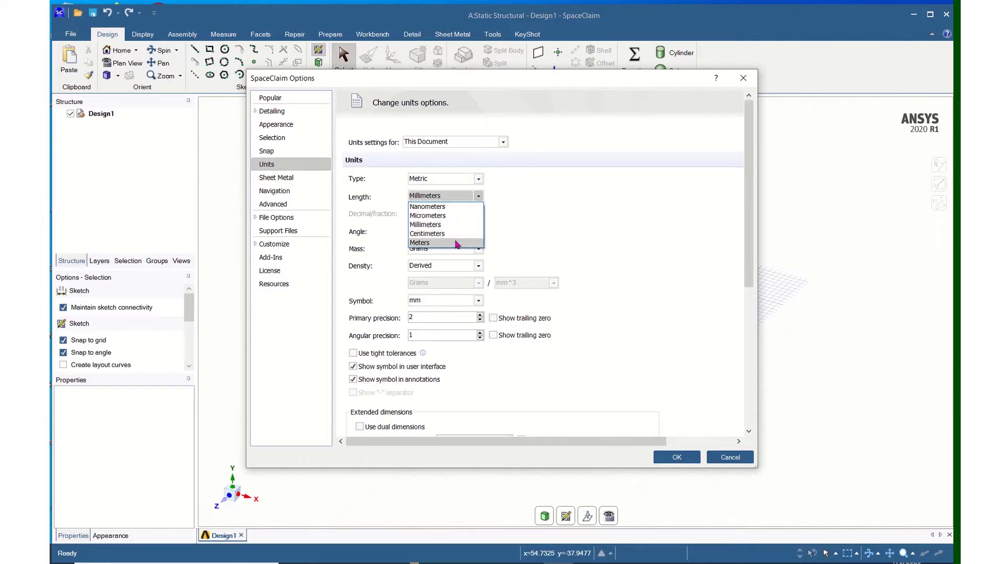
click(458, 243)
click(673, 458)
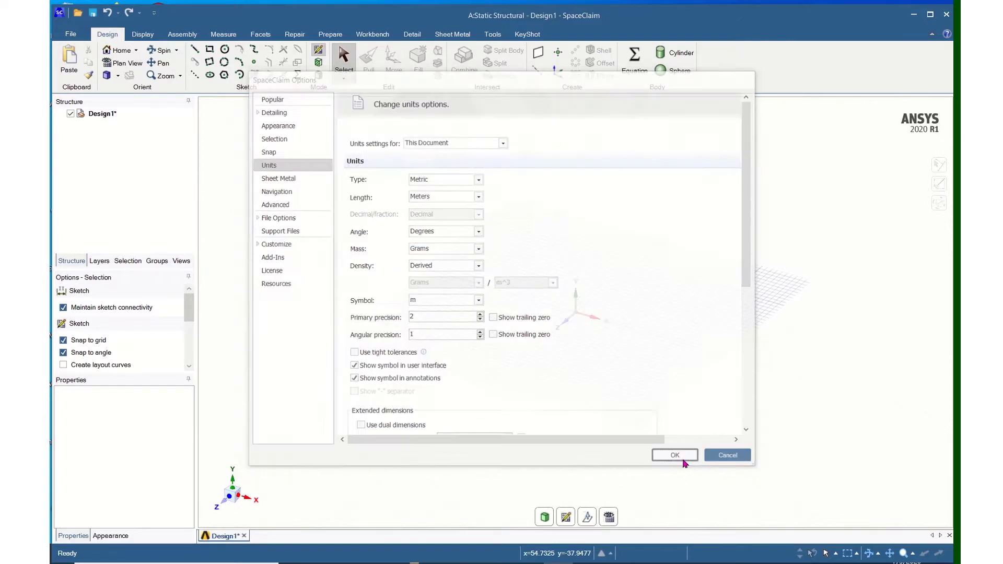
Step: Make the XY plane the new sketch plane and view it in plan
right_click(502, 327)
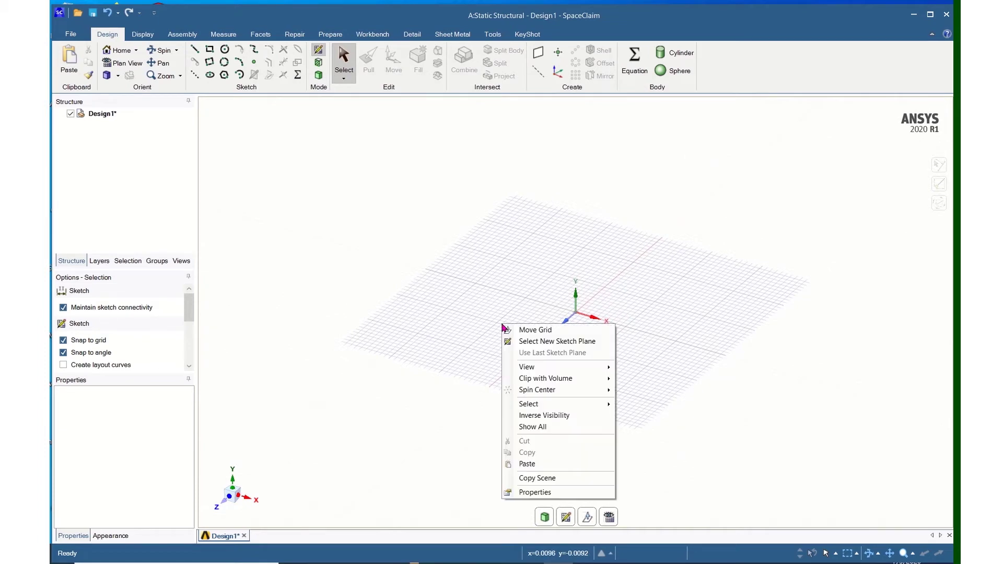
click(536, 342)
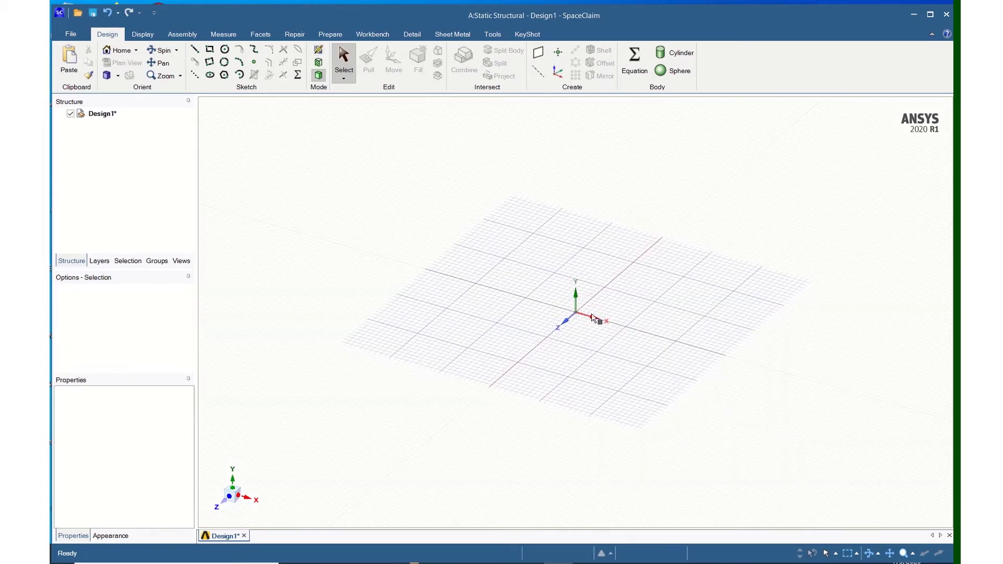
click(617, 296)
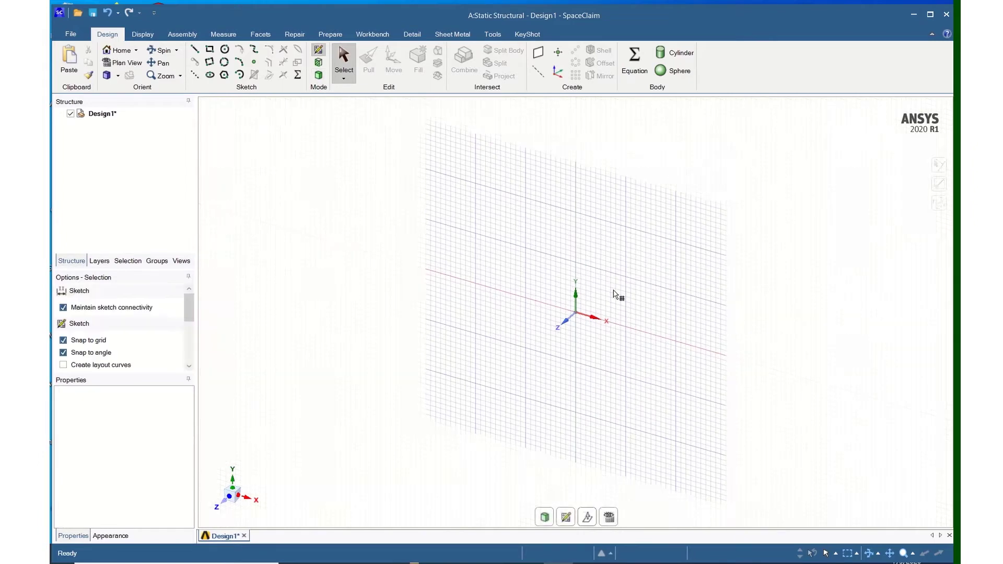
click(120, 63)
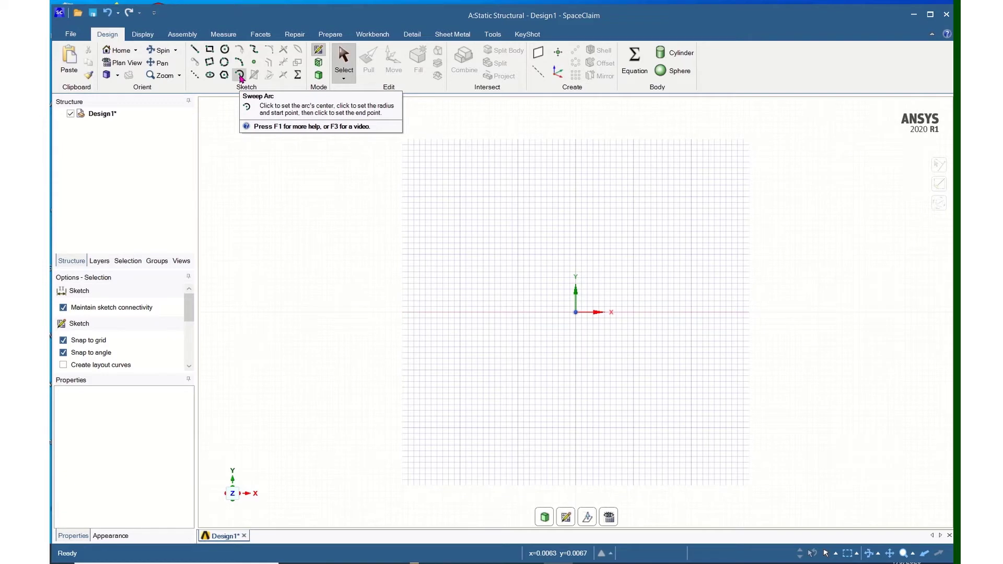
Step: Sweep two 90° arcs centred at the origin, with diameters 1 m and 0.8 m
click(240, 76)
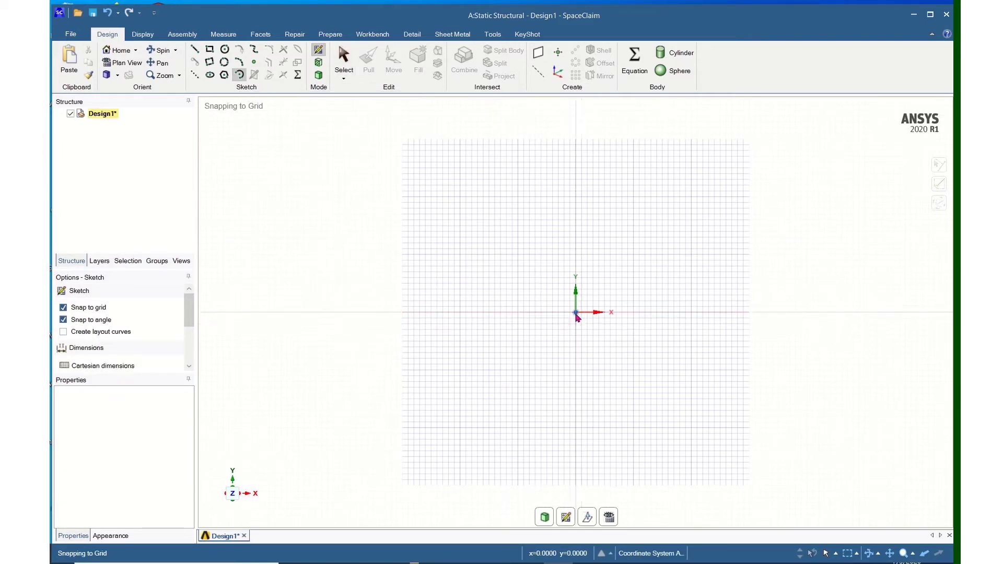
click(575, 313)
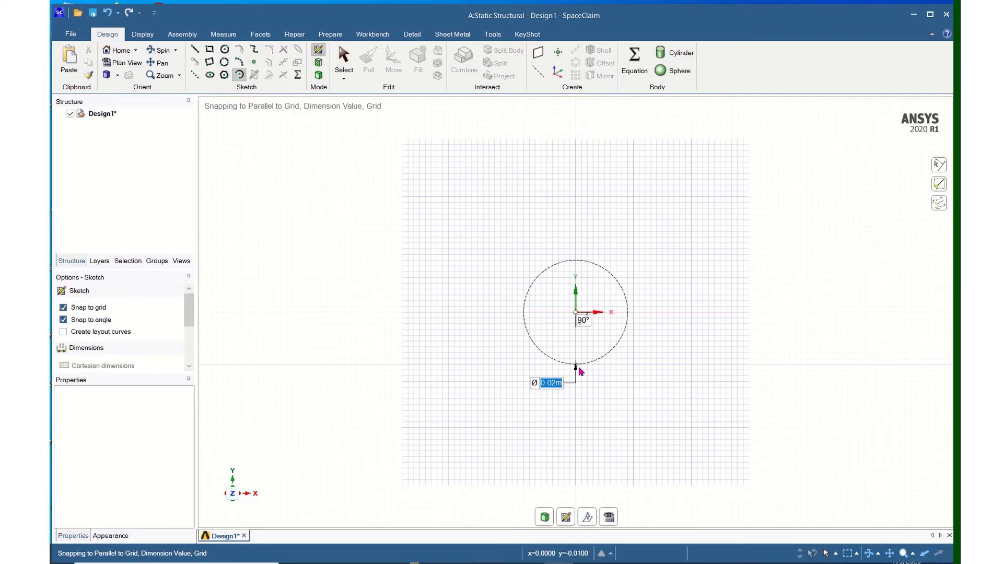
text(1)
key(Return)
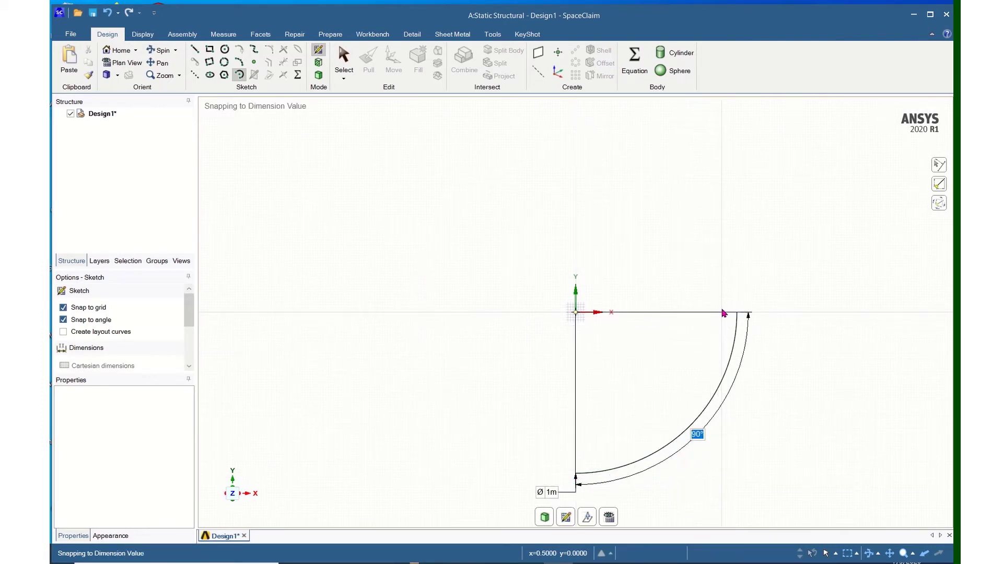
text(9)
key(Return)
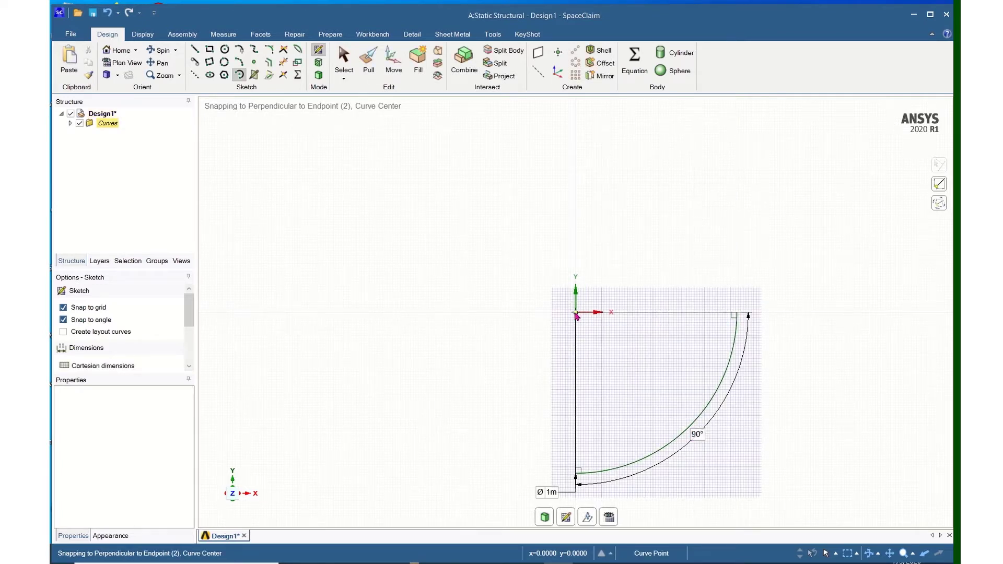
click(575, 313)
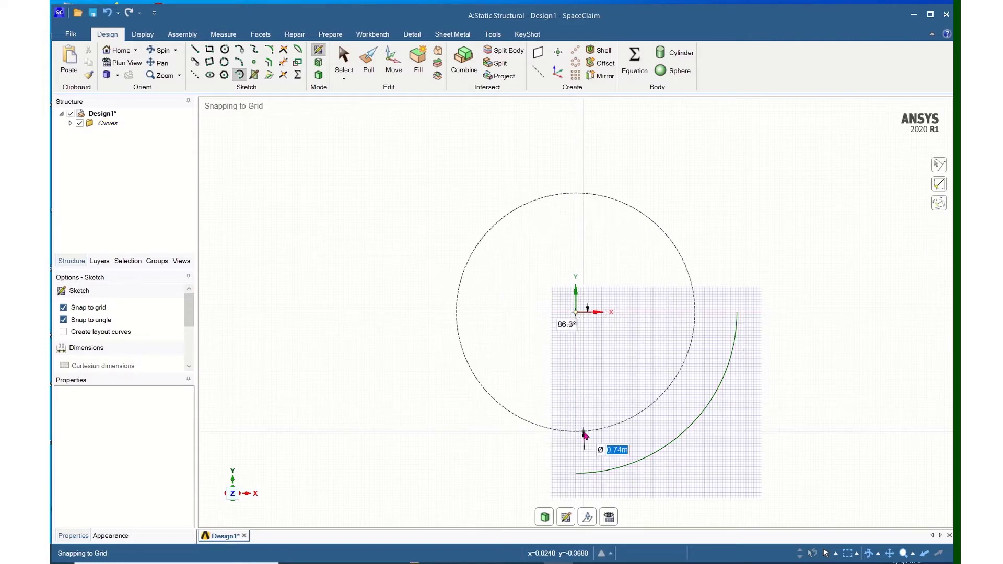
text(0.8)
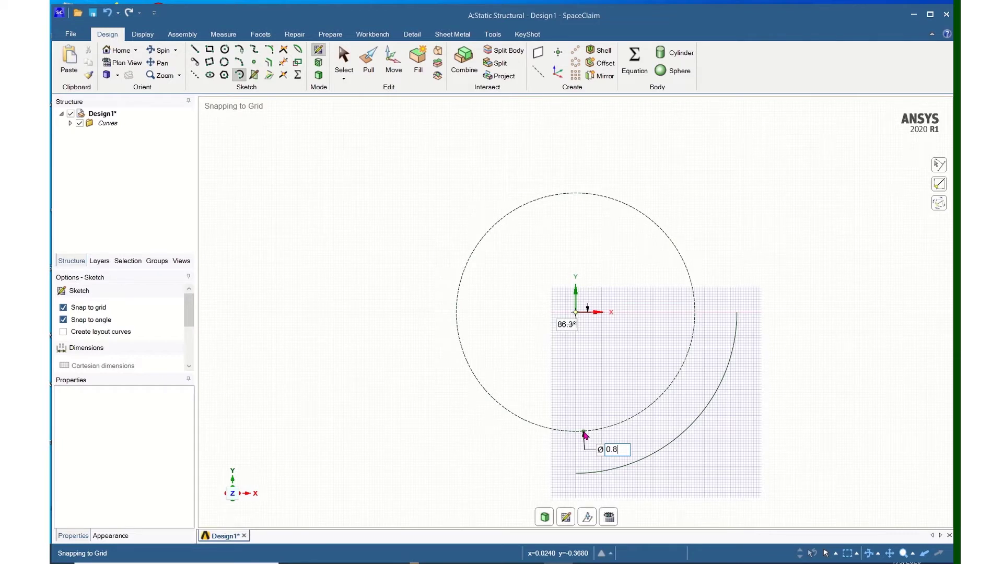
key(Return)
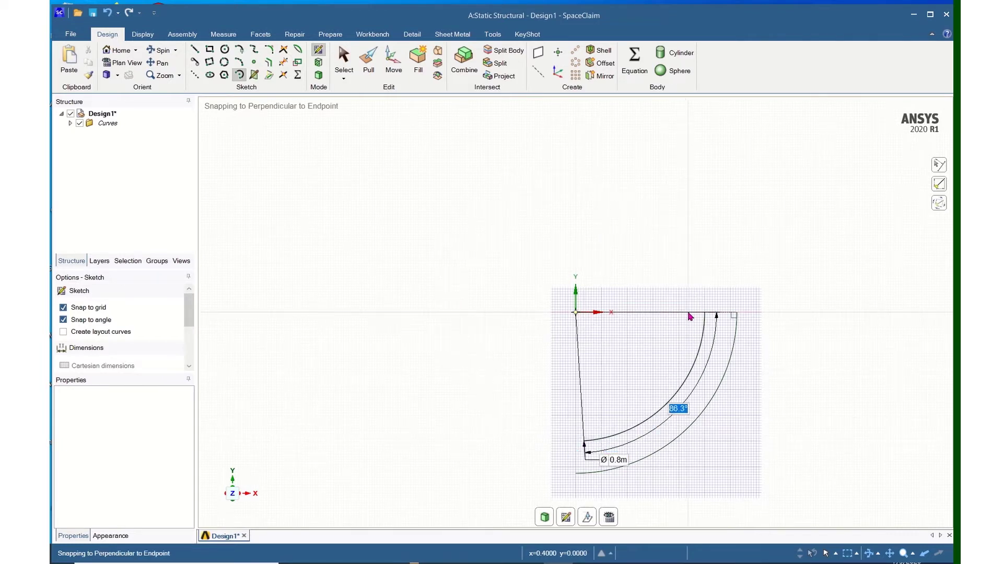
text(90)
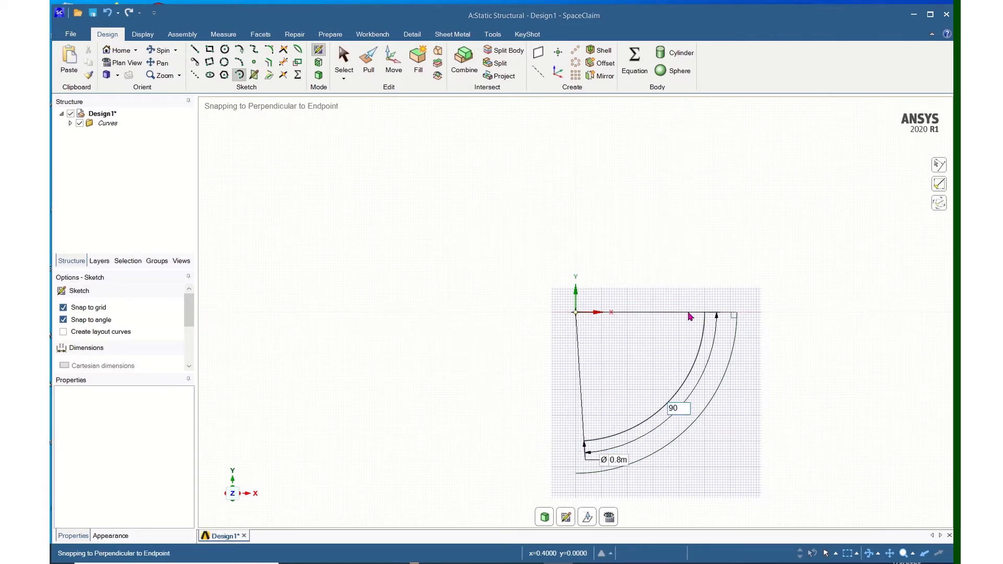
key(Return)
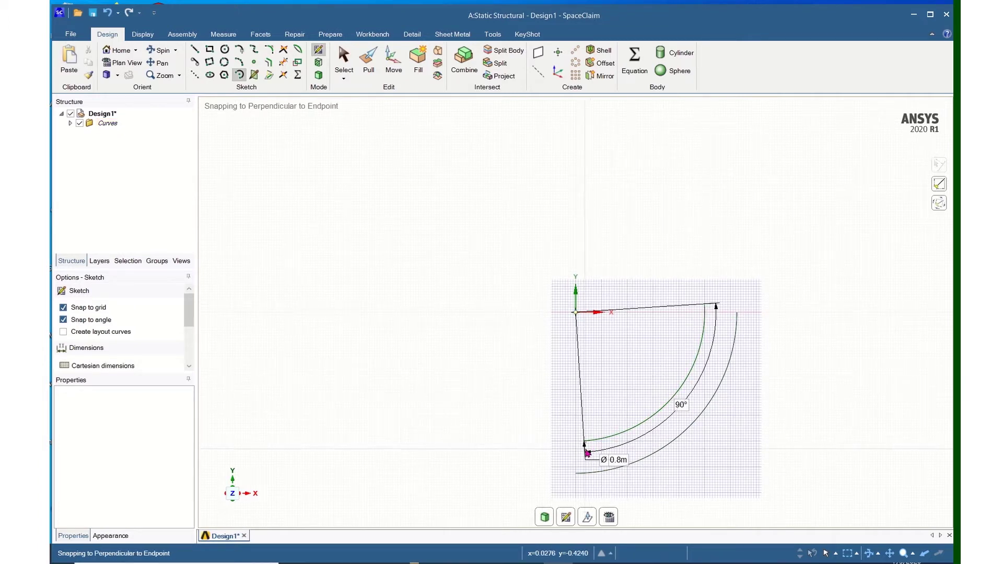
Step: Undo the skewed inner arc and redraw it as a 0.8 m, 90° arc from the origin
click(586, 443)
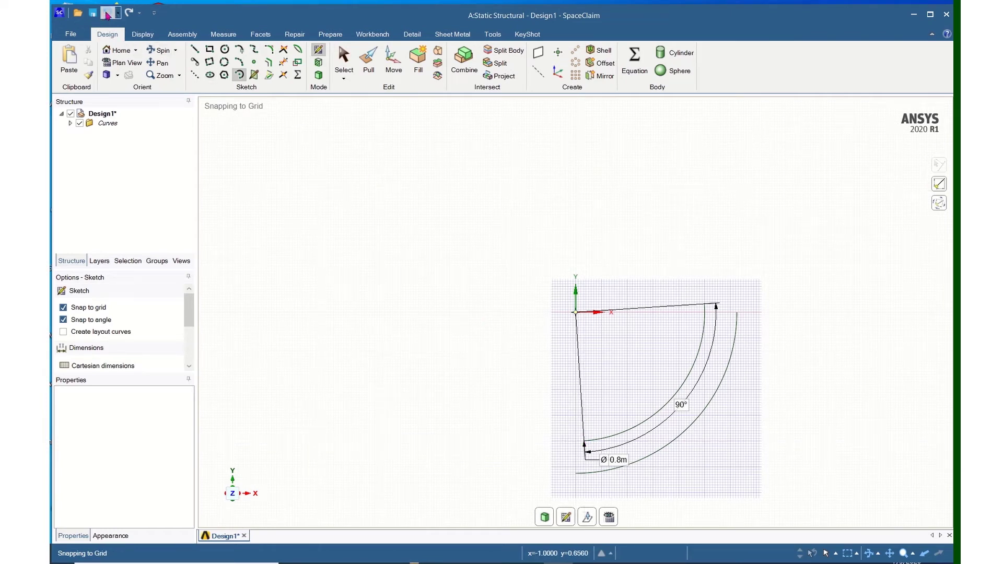
click(107, 14)
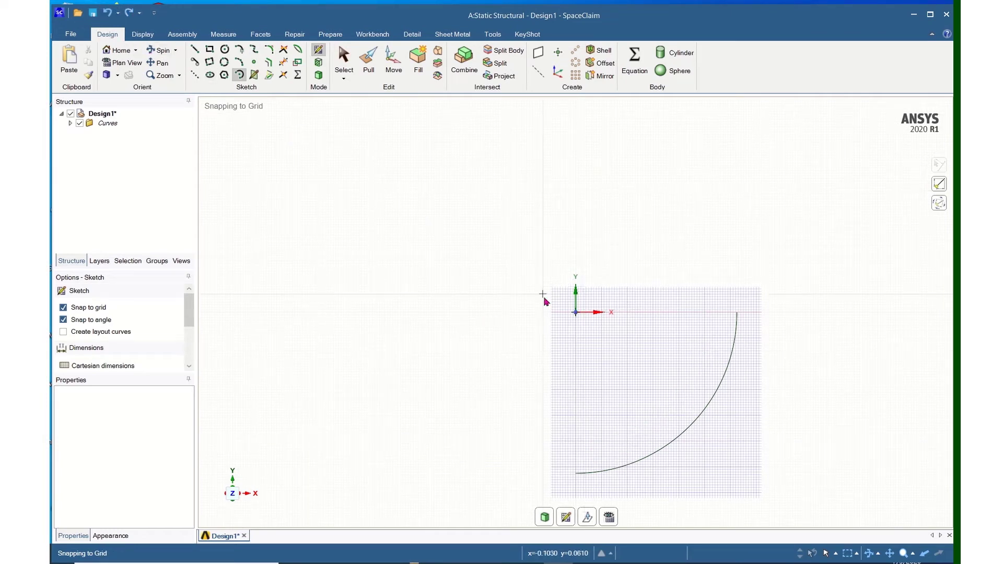
click(576, 313)
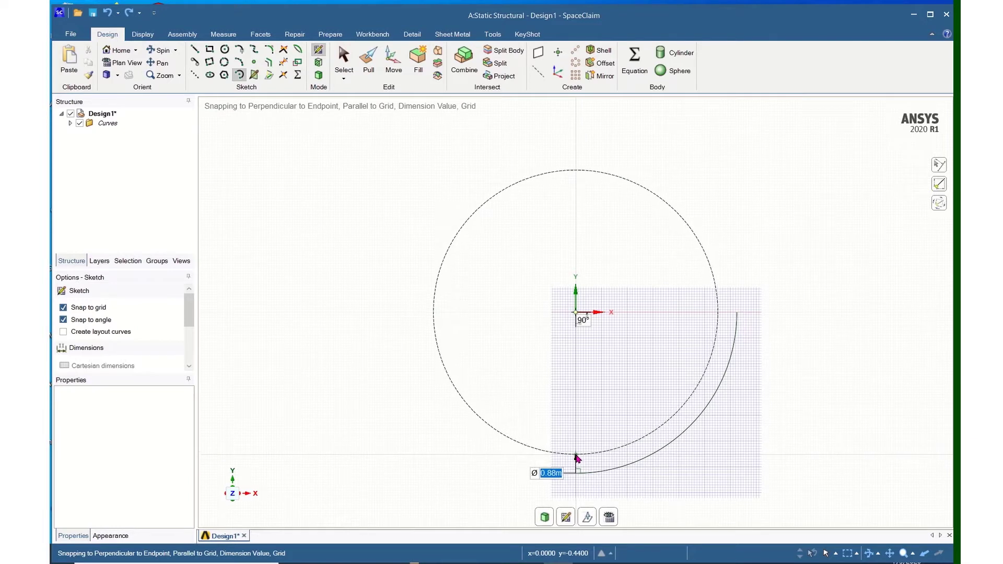
text(0)
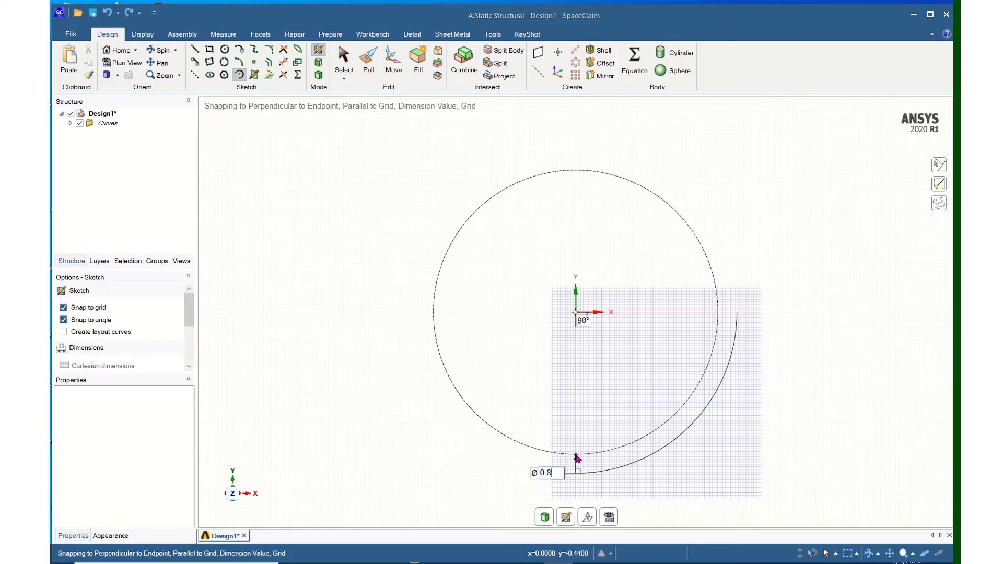
key(Return)
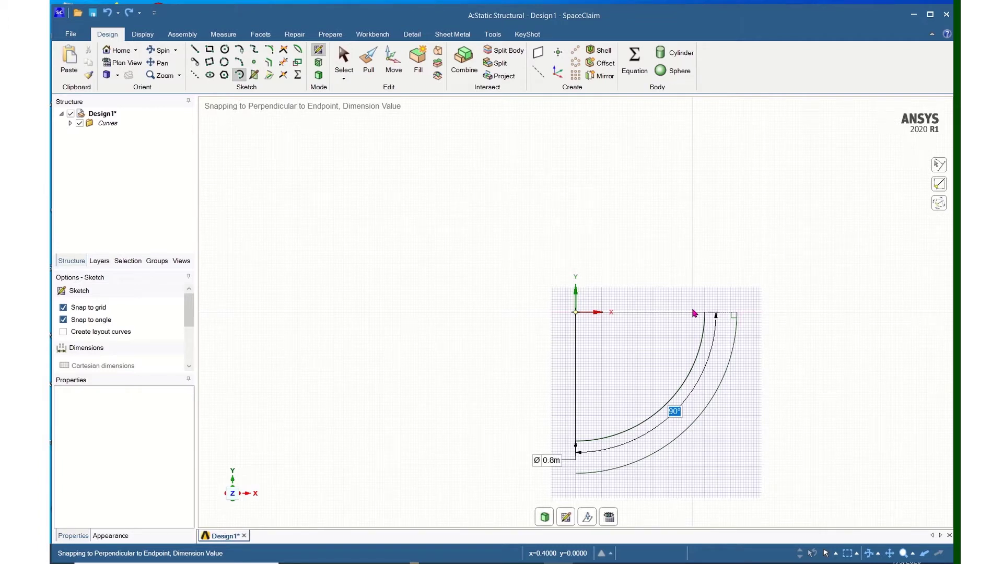
text(90)
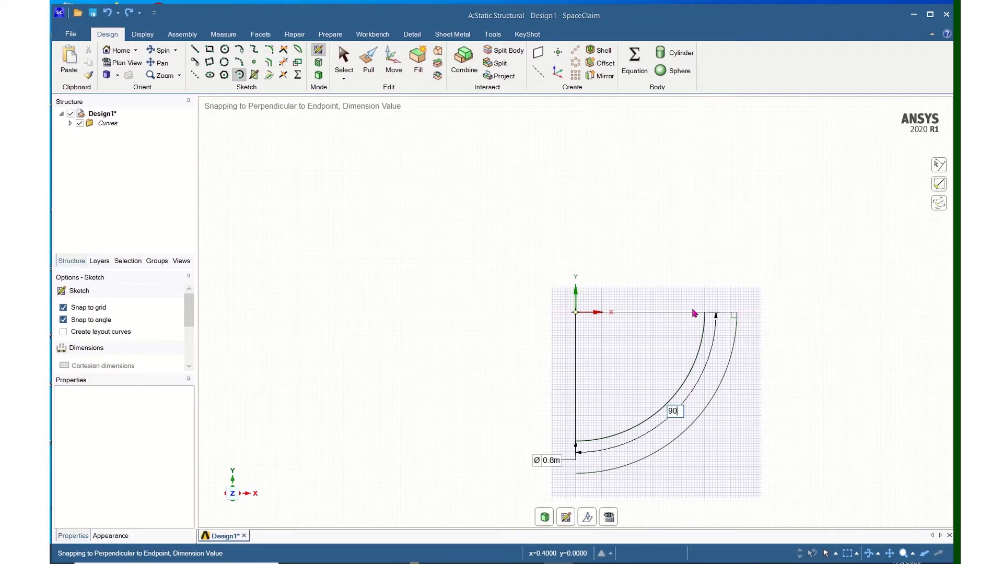
key(Return)
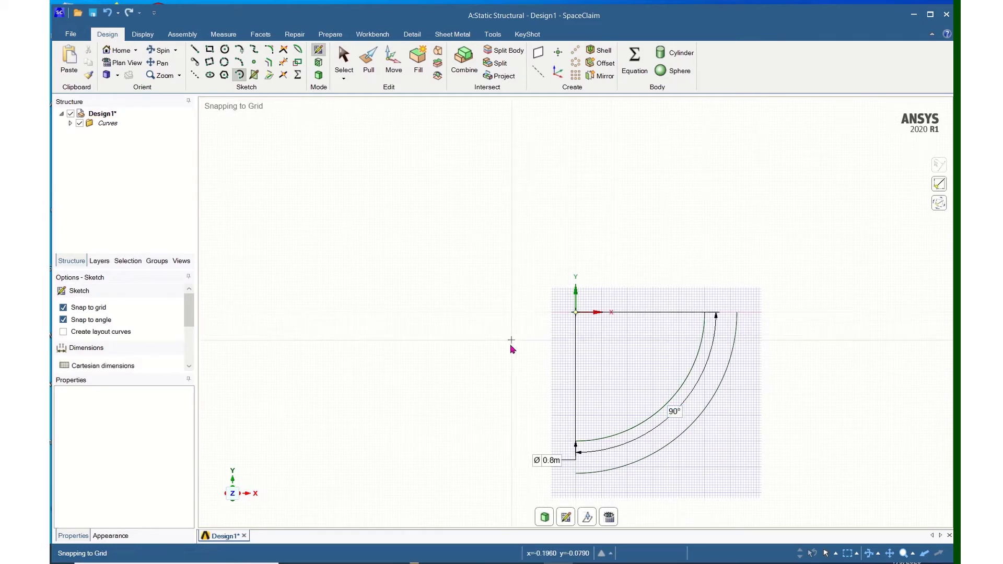
key(Escape)
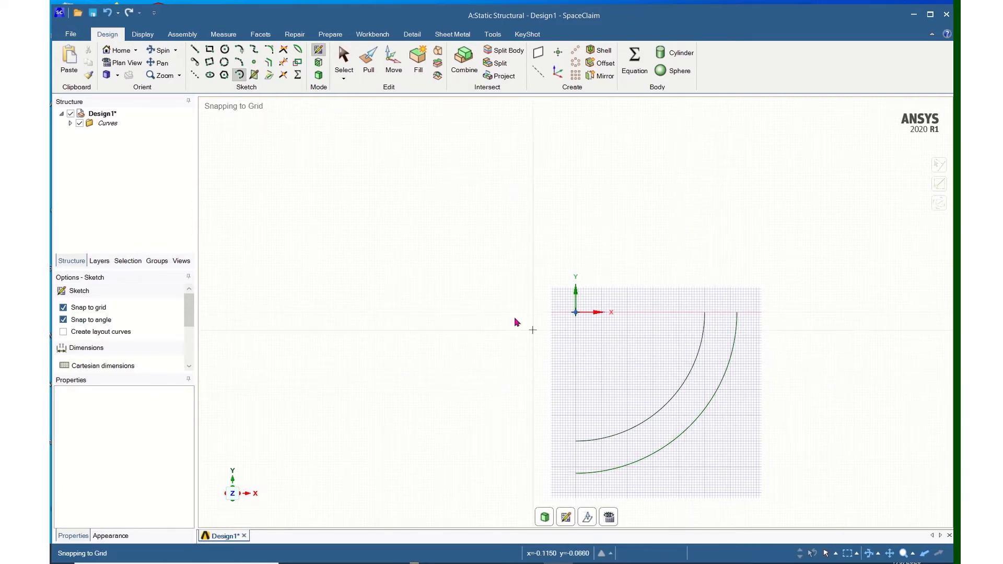
Step: Join the inner and outer arc ends with two 0.1 m lines at bottom and top
click(195, 49)
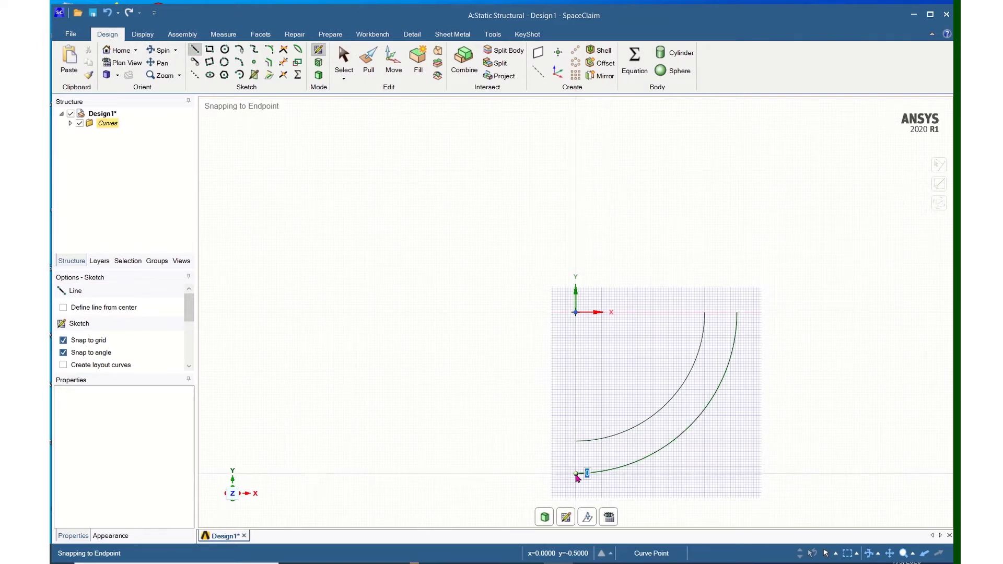
click(576, 475)
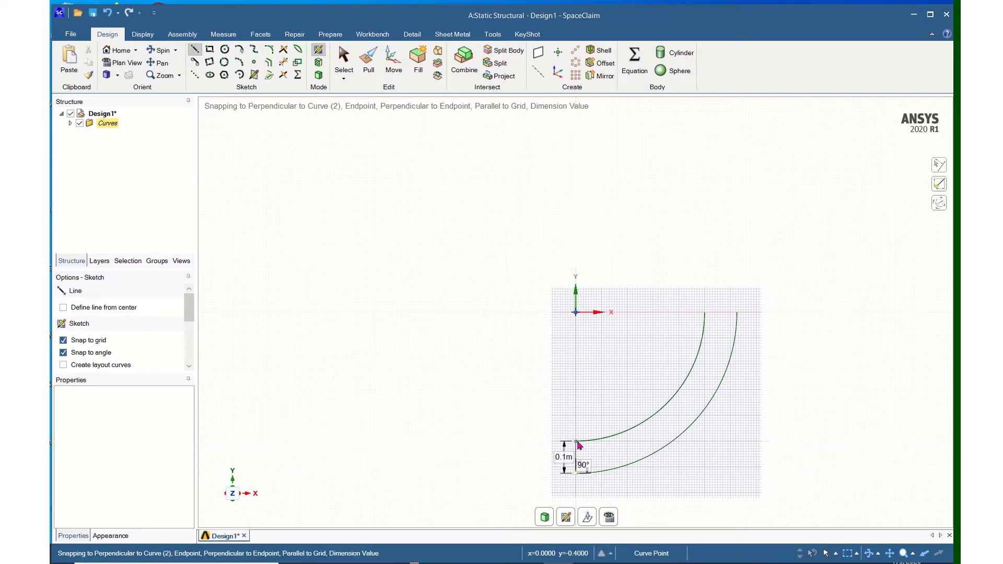
click(577, 441)
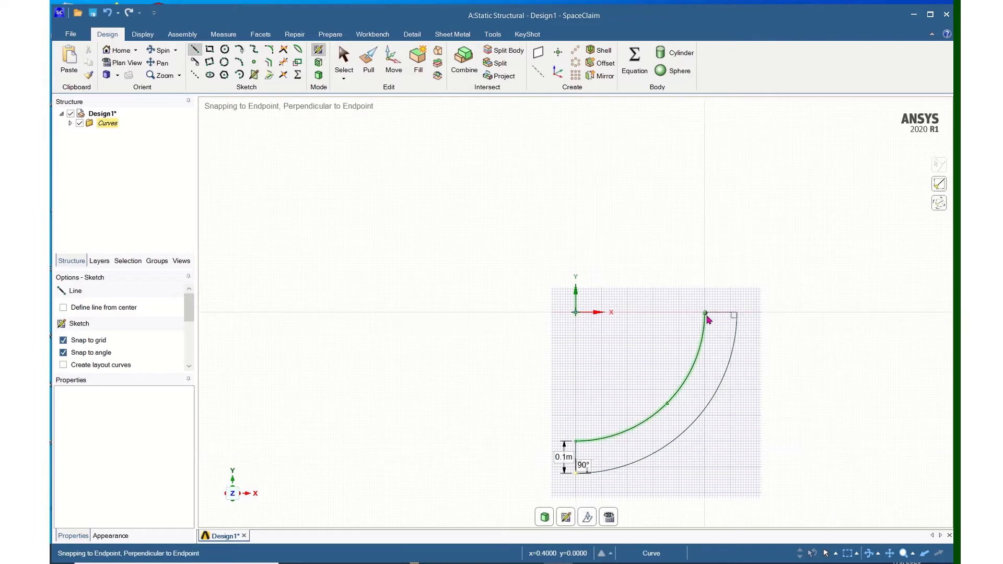
click(704, 314)
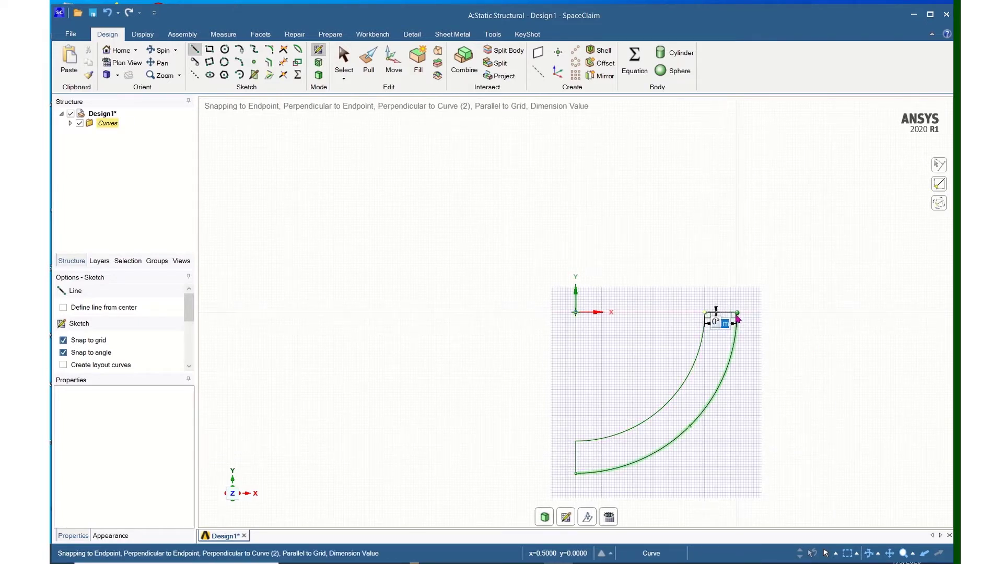
click(737, 313)
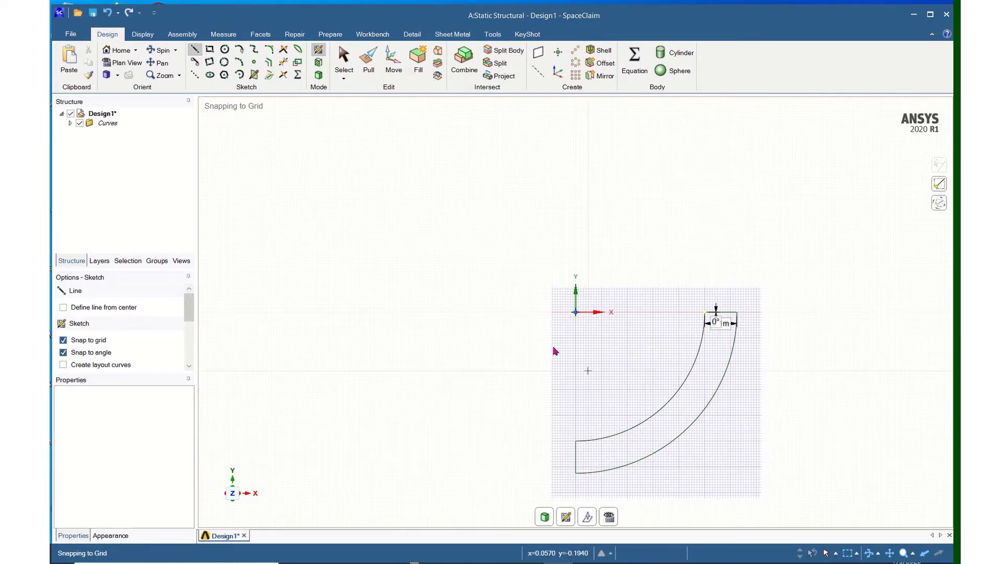
Step: Copy all the quarter-ring profile curves 2 m upward along Y
click(345, 75)
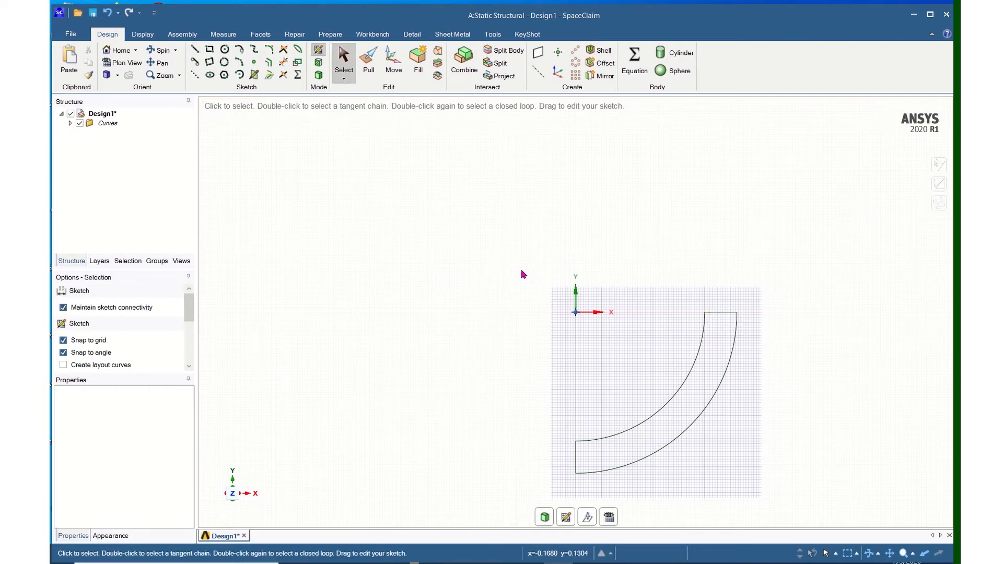
drag(520, 270, 795, 493)
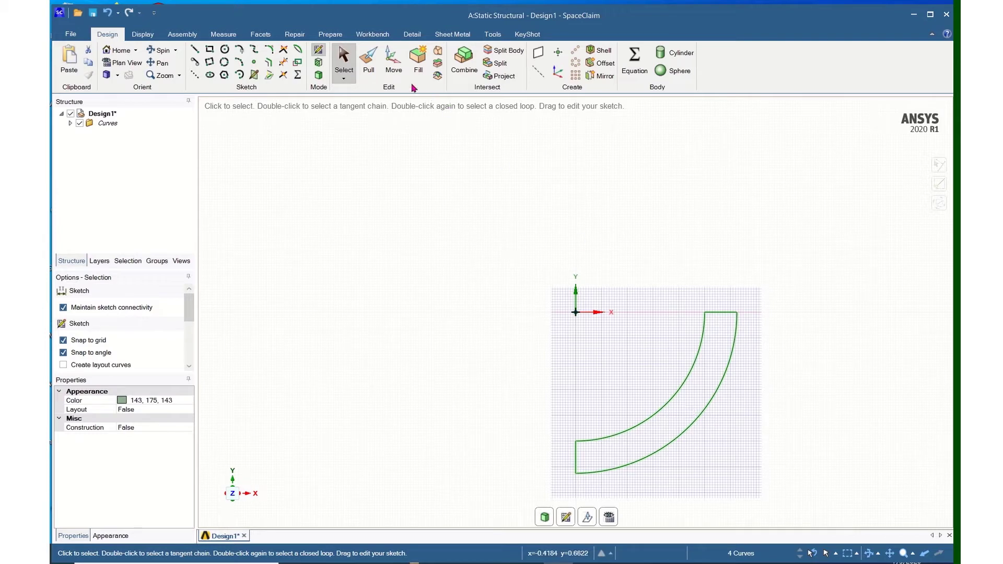
click(392, 62)
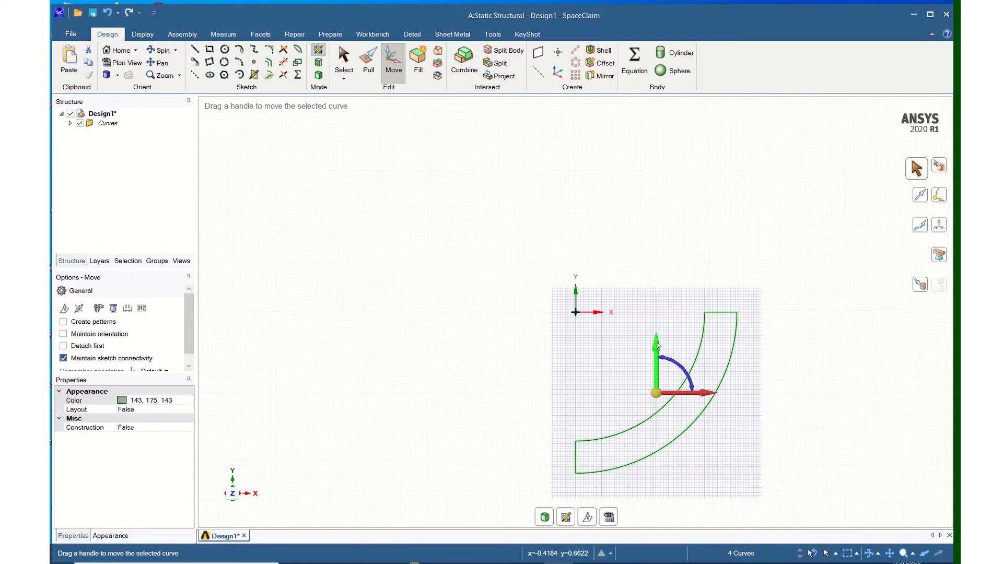
key(ctrl)
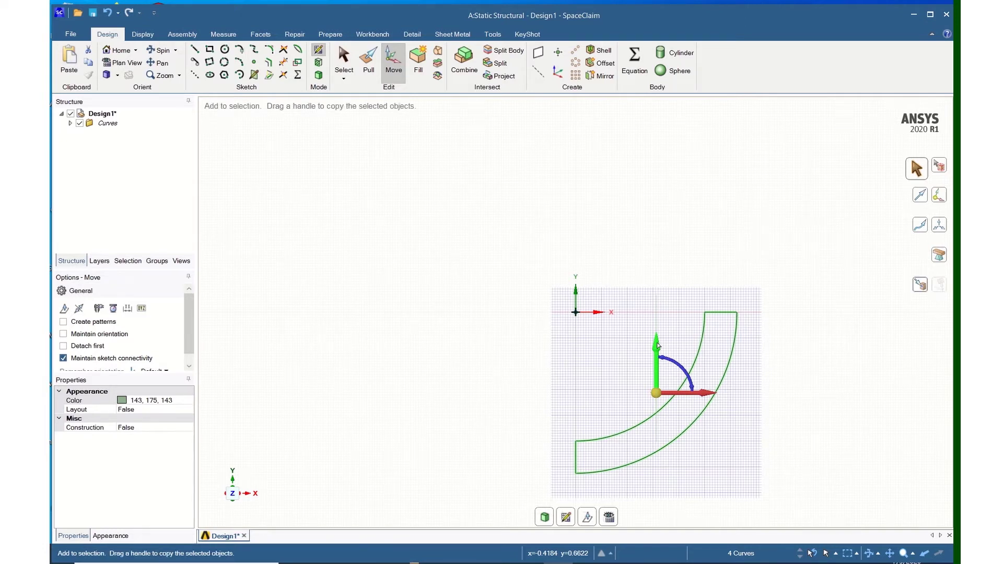
ctrl+drag(659, 316, 671, 159)
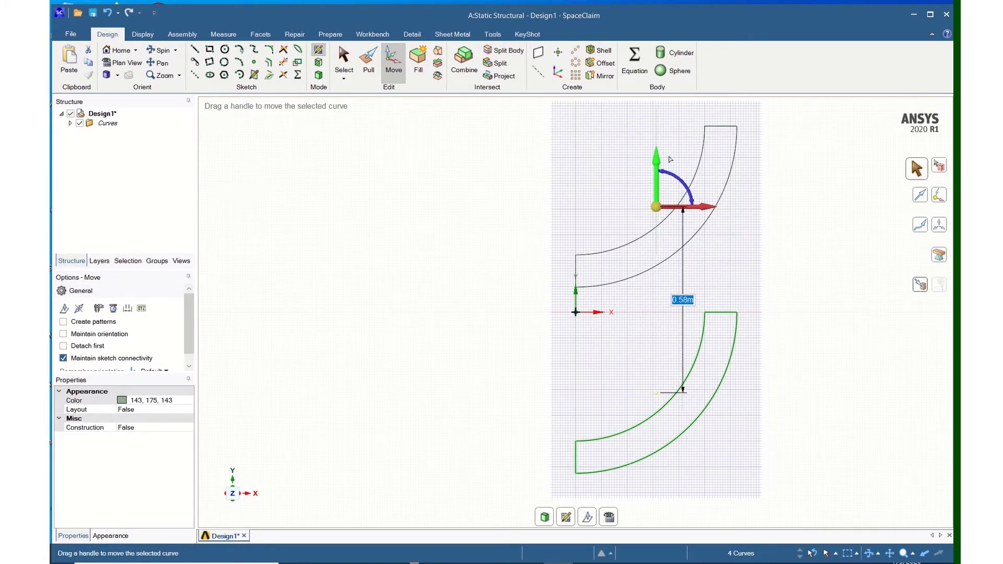
text(2)
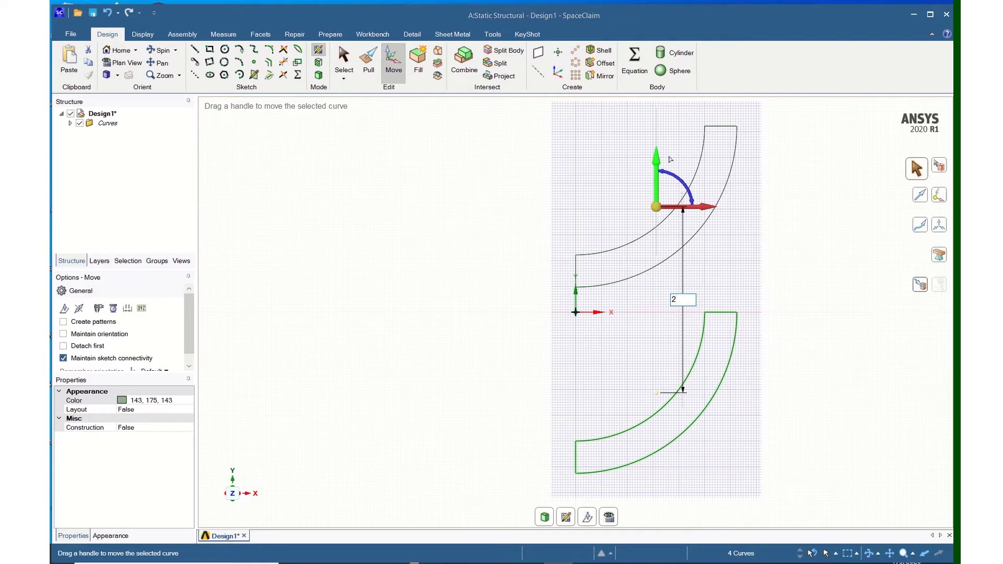
key(Return)
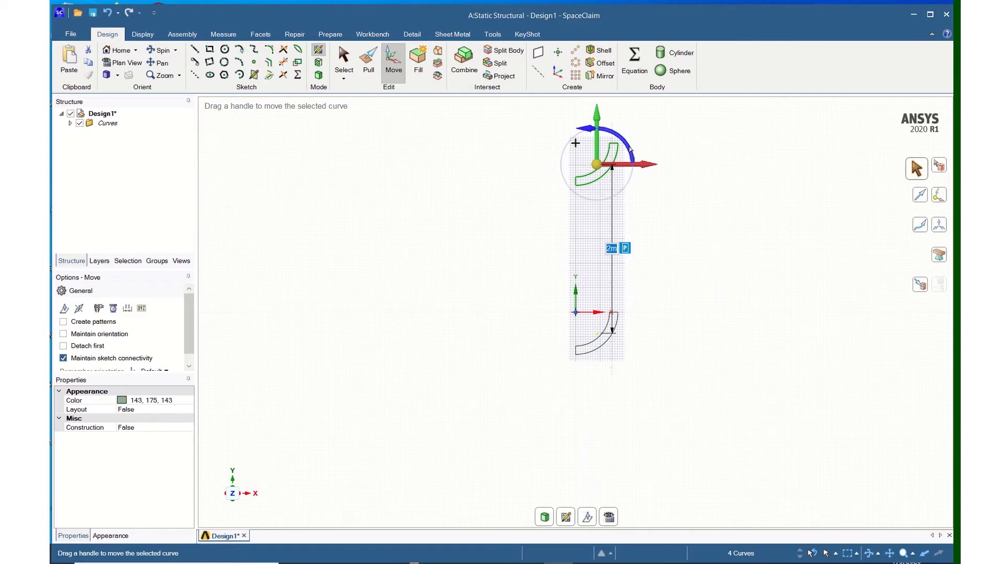
Step: Rotate the copied profile by 90°
drag(630, 150, 602, 122)
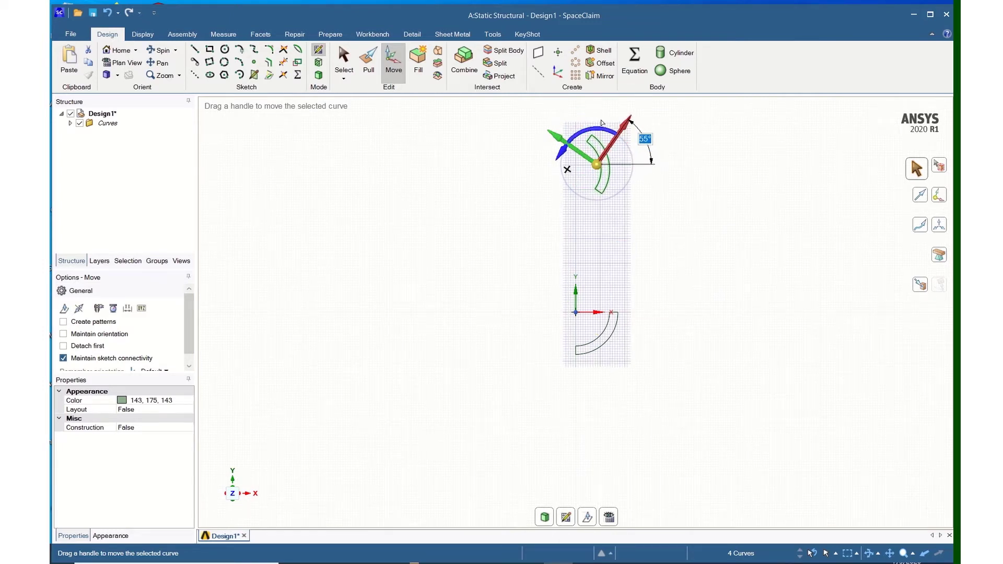
text(90)
key(Return)
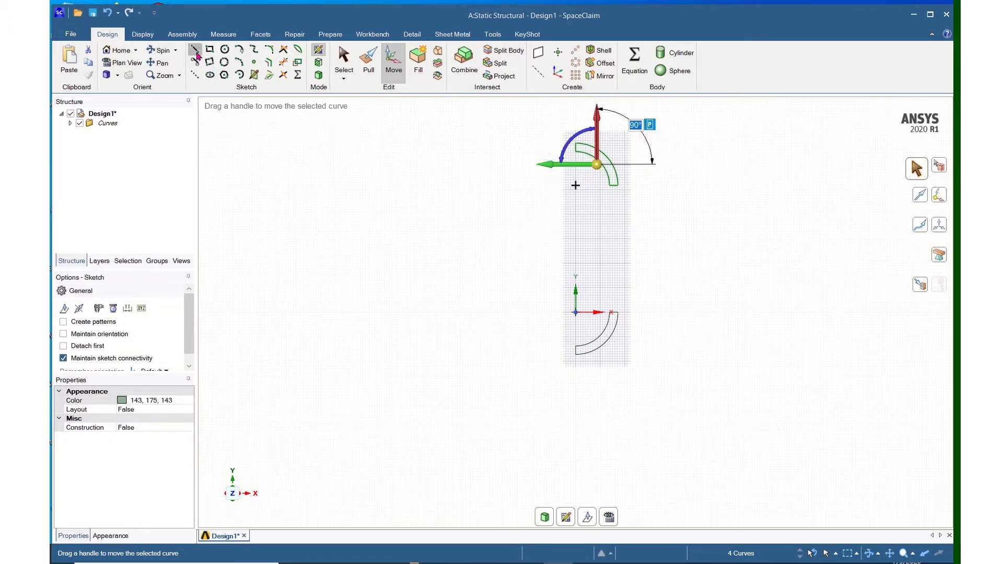
Step: Draw two vertical lines from the lower arc endpoints to the upper arc endpoints
click(195, 49)
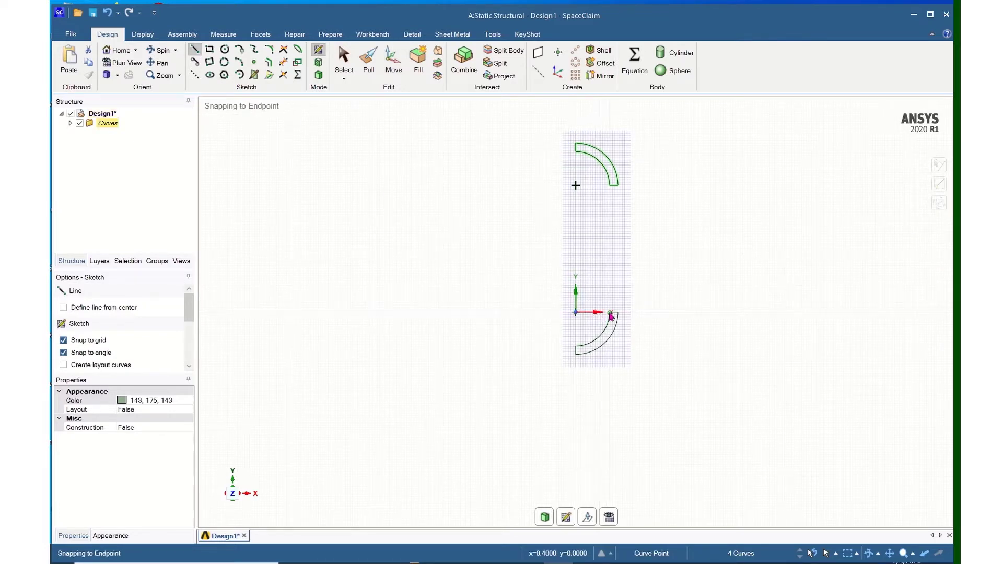
click(610, 314)
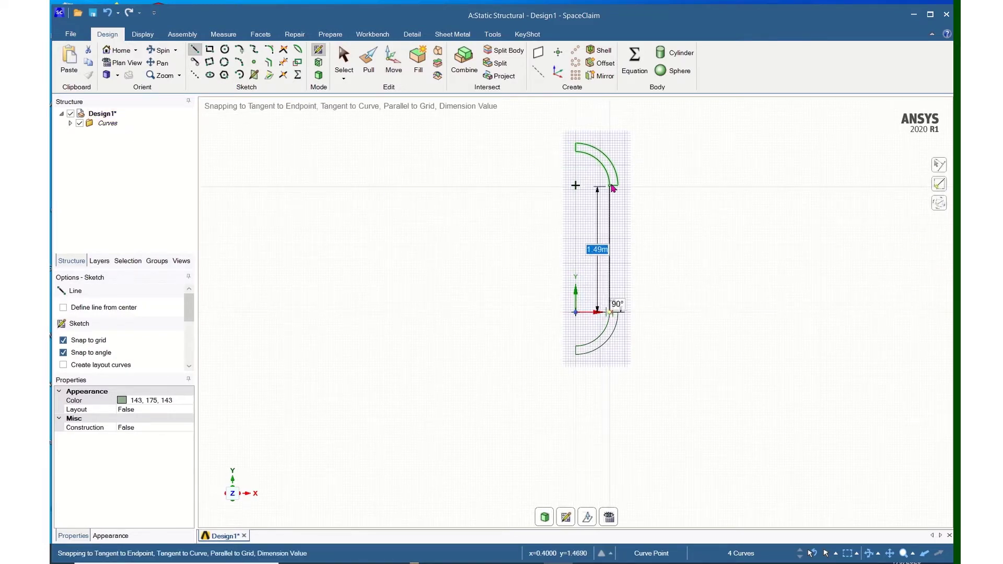
click(610, 186)
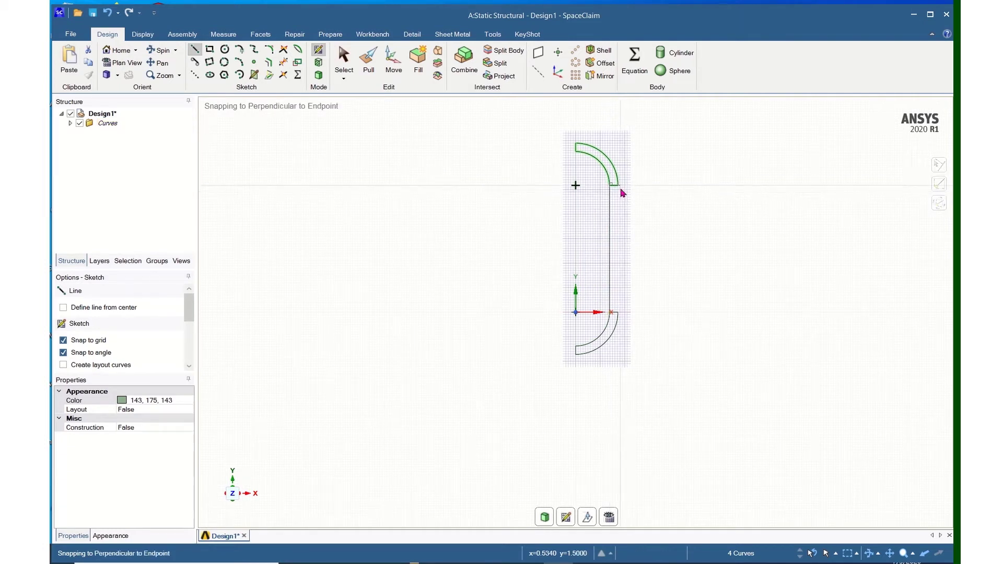
click(618, 186)
click(618, 313)
key(Escape)
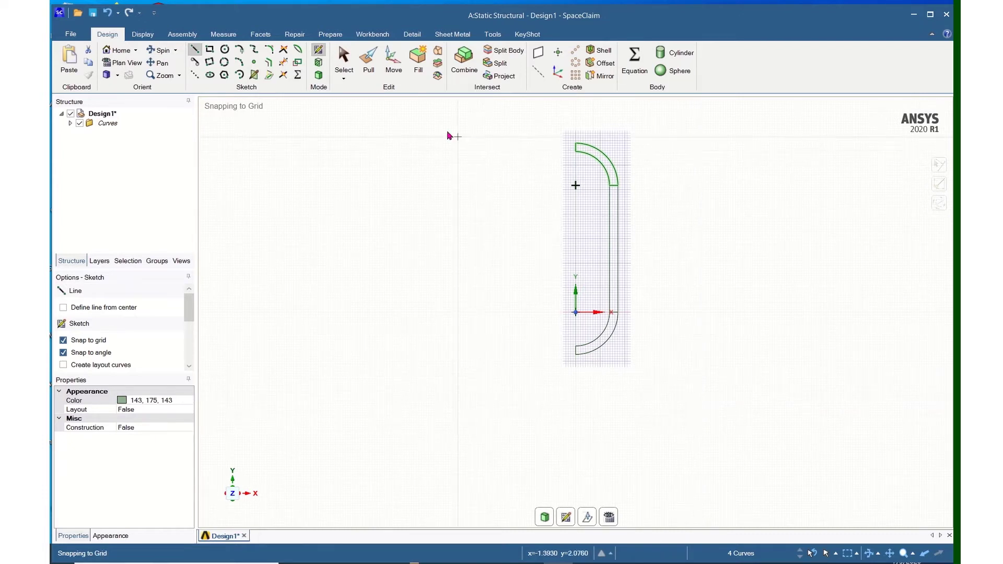
Step: Select the upper curved, straight wall and lower curved faces for pulling
click(367, 70)
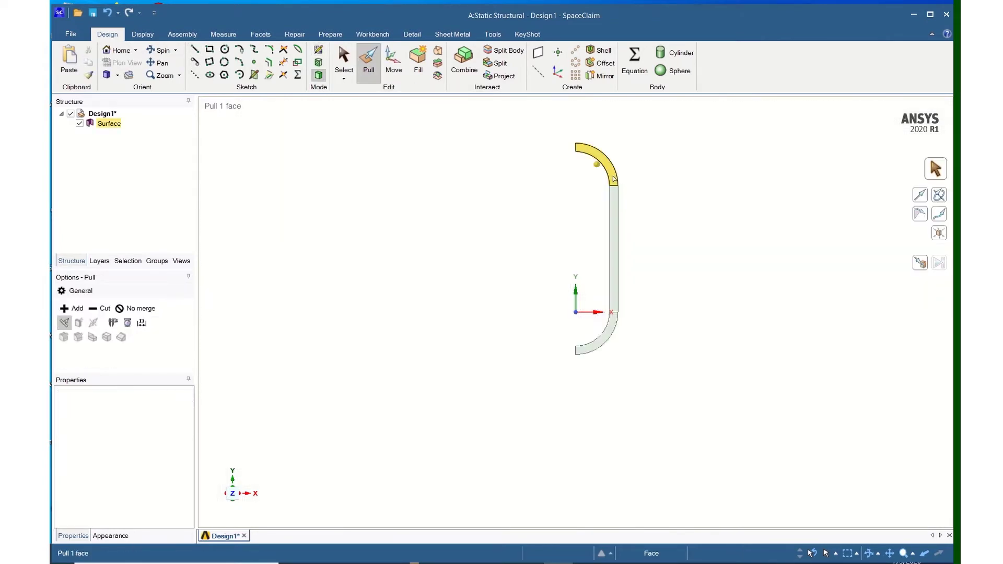
click(614, 179)
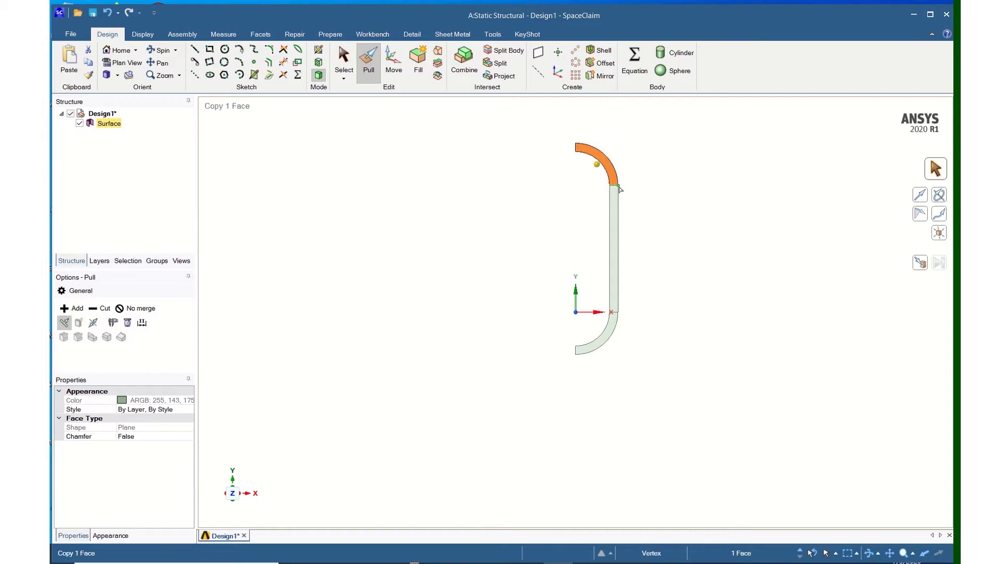
ctrl+click(614, 209)
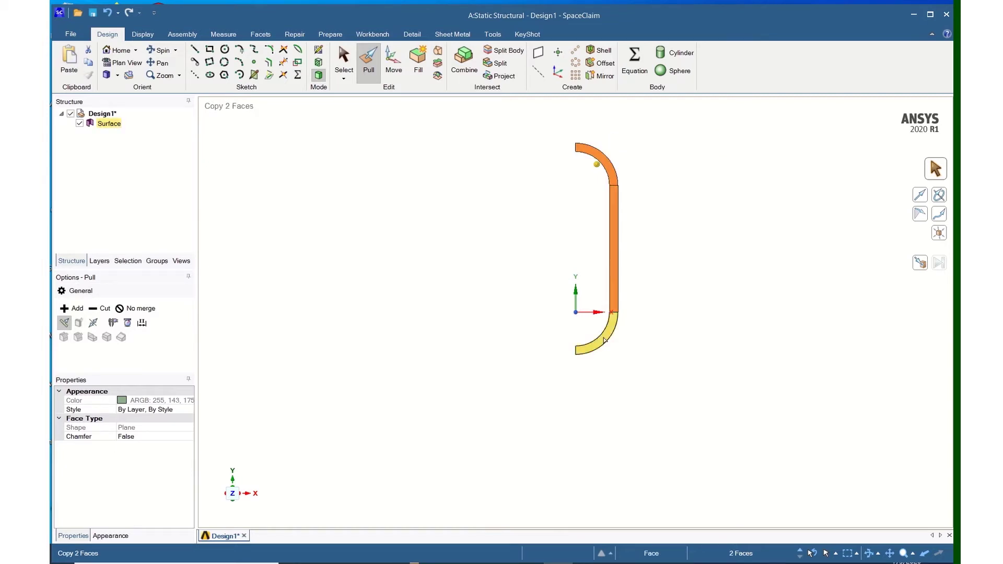
ctrl+click(605, 339)
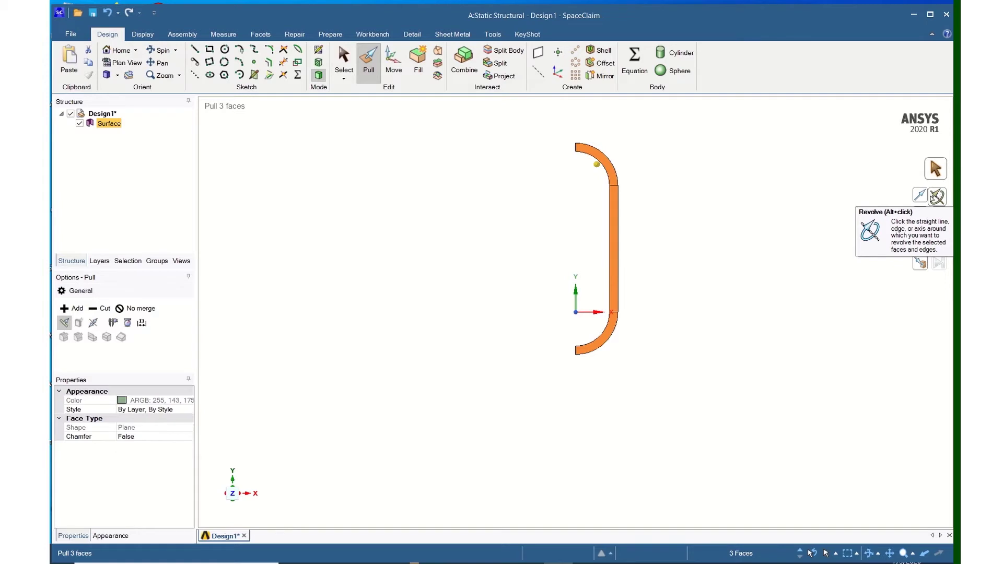
Step: Revolve the three faces 90° about the Y axis into a solid
click(937, 197)
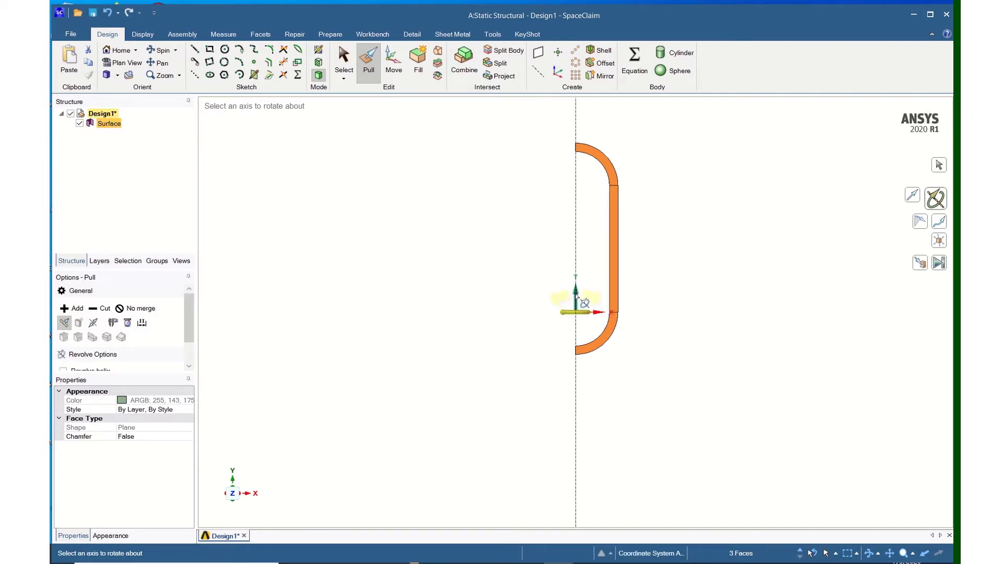
click(576, 294)
click(576, 295)
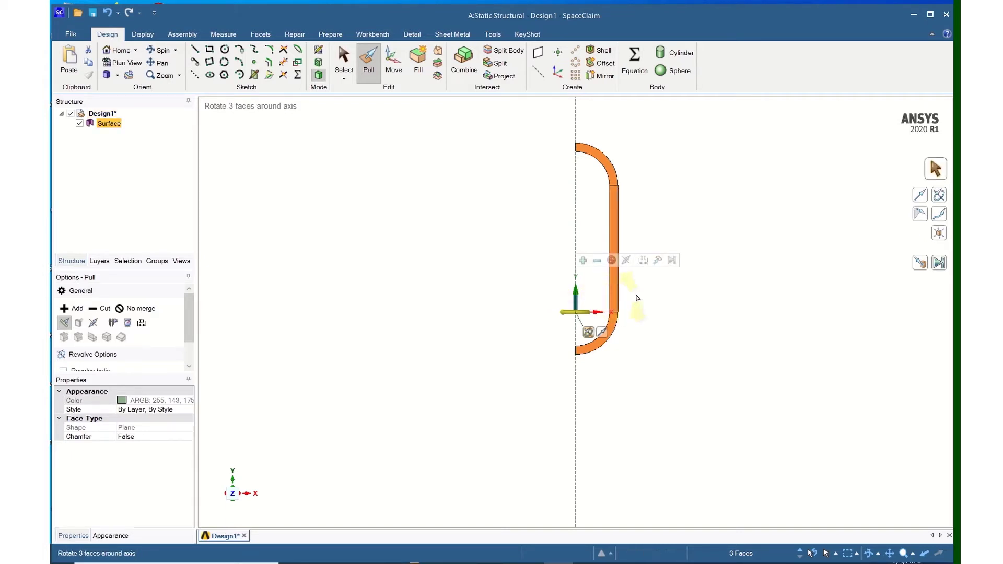
shift+middle_drag(634, 298, 548, 331)
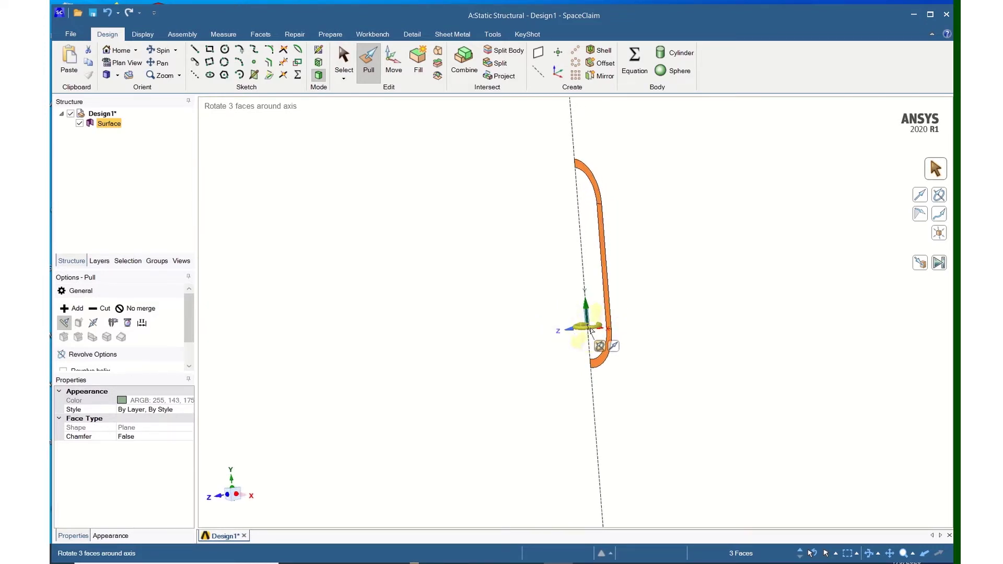
drag(574, 331, 540, 339)
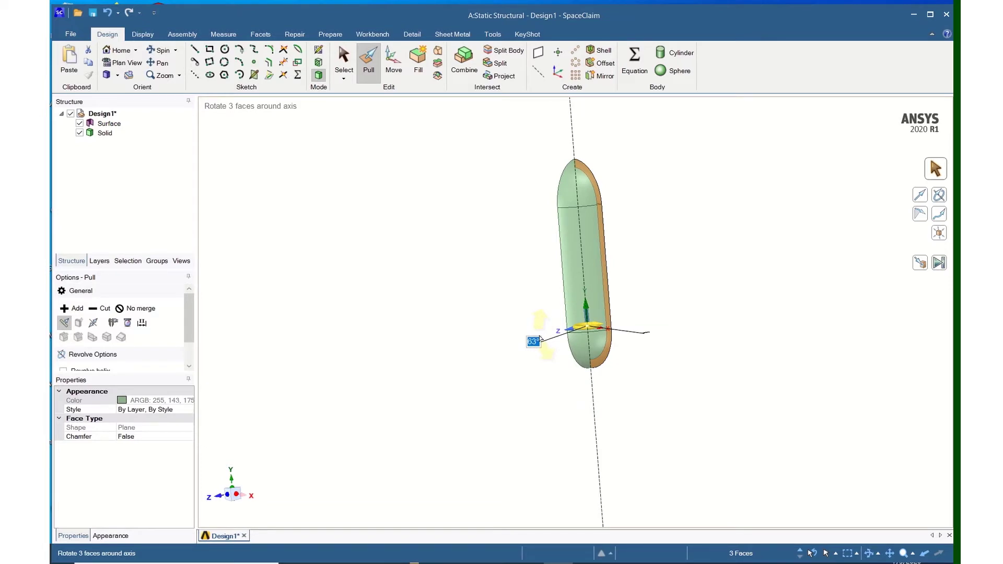
text(90)
key(Return)
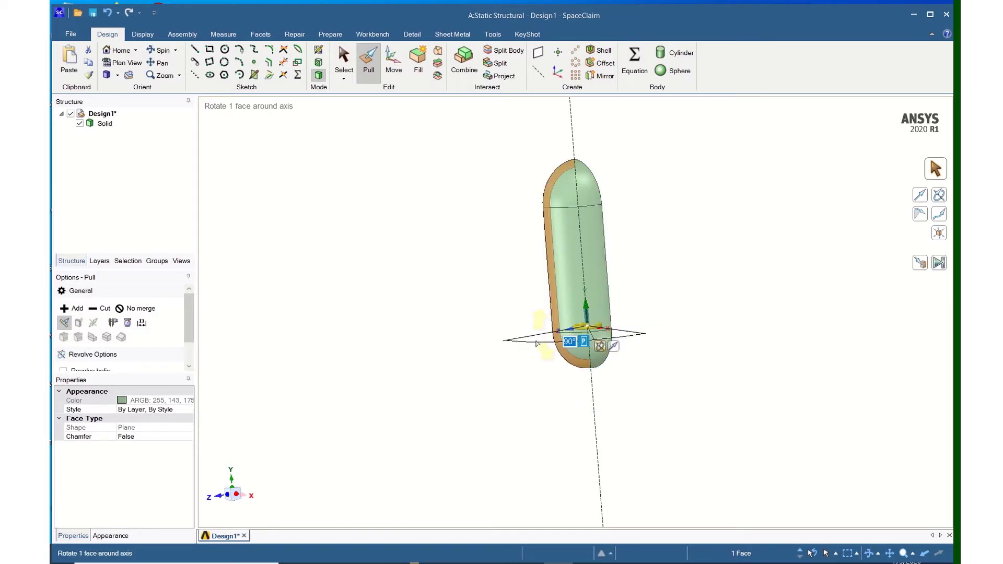
middle_drag(496, 397, 687, 373)
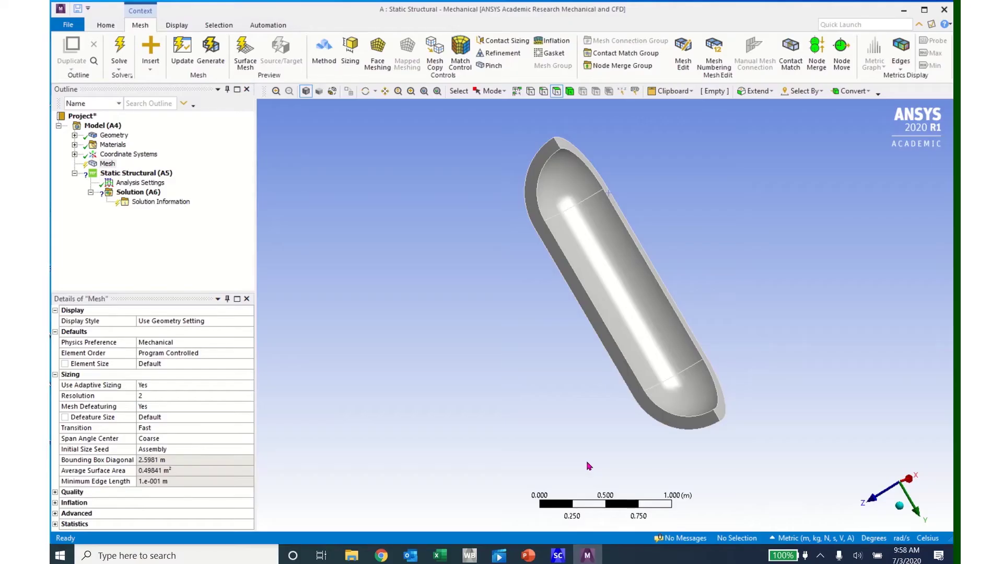
Step: Confirm the SYS\Solid body uses Structural Steel, then show the Geometry details
middle_drag(628, 337, 564, 360)
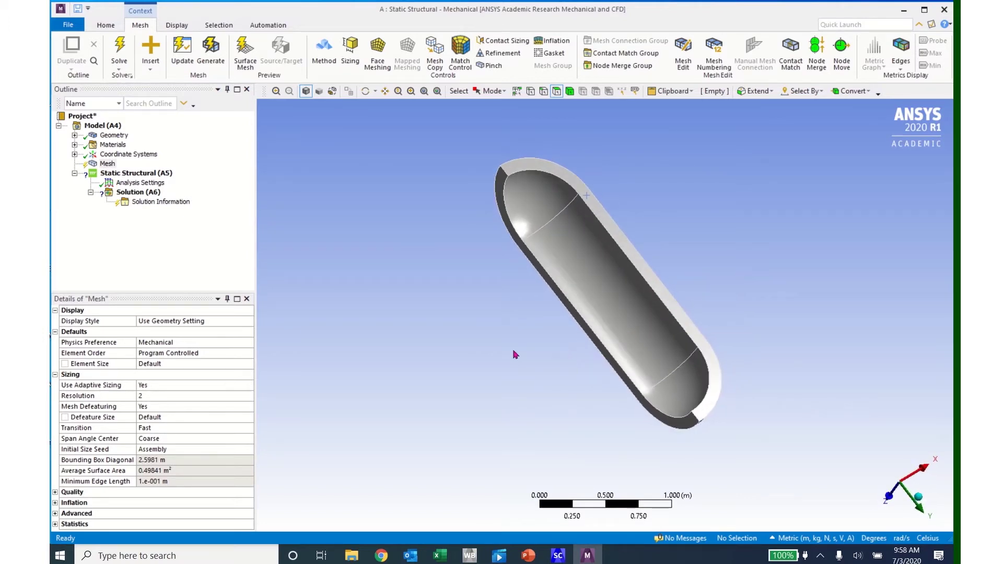
click(74, 135)
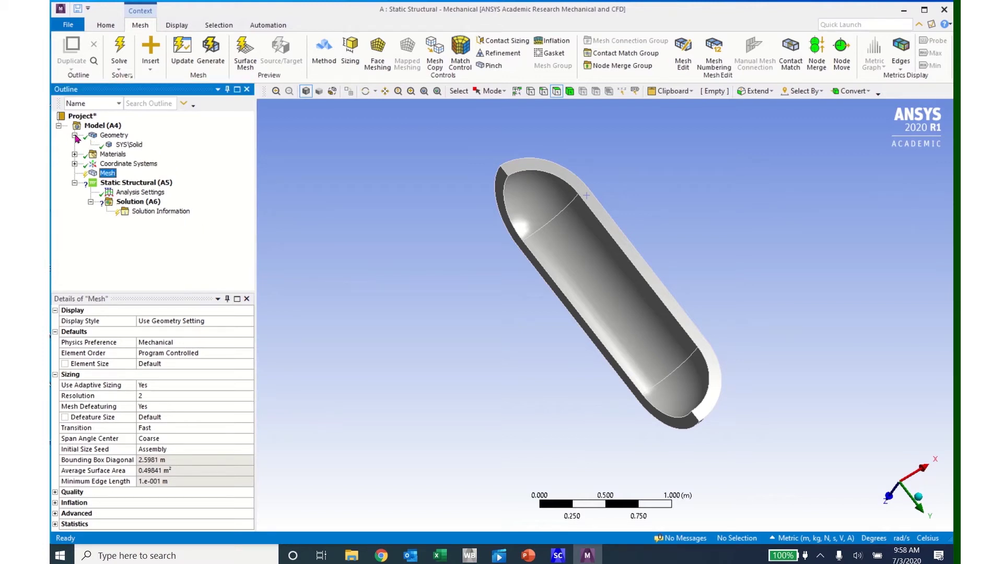
click(128, 145)
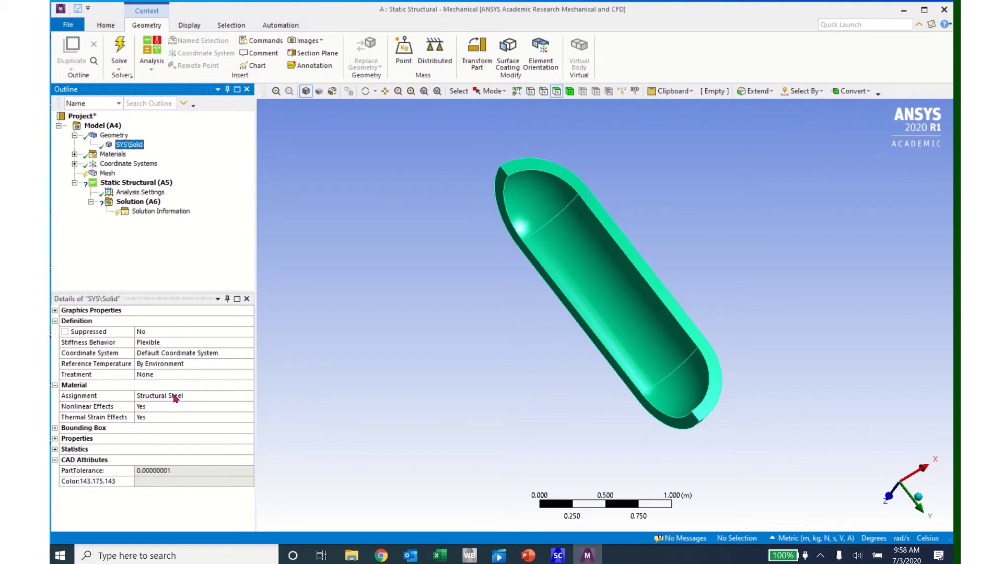
click(75, 136)
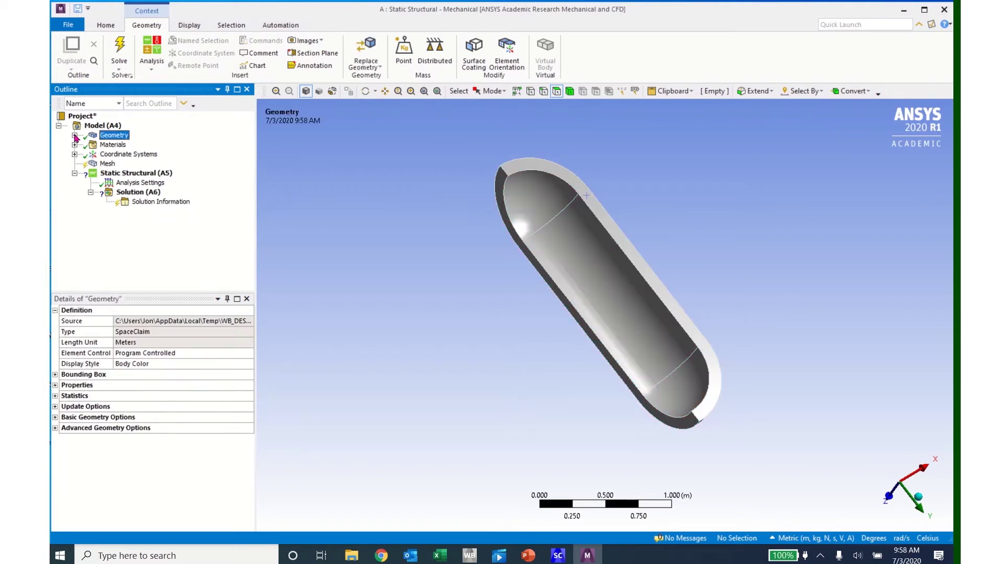
Step: Generate the default tetrahedral mesh from the Mesh branch and inspect the result
click(107, 165)
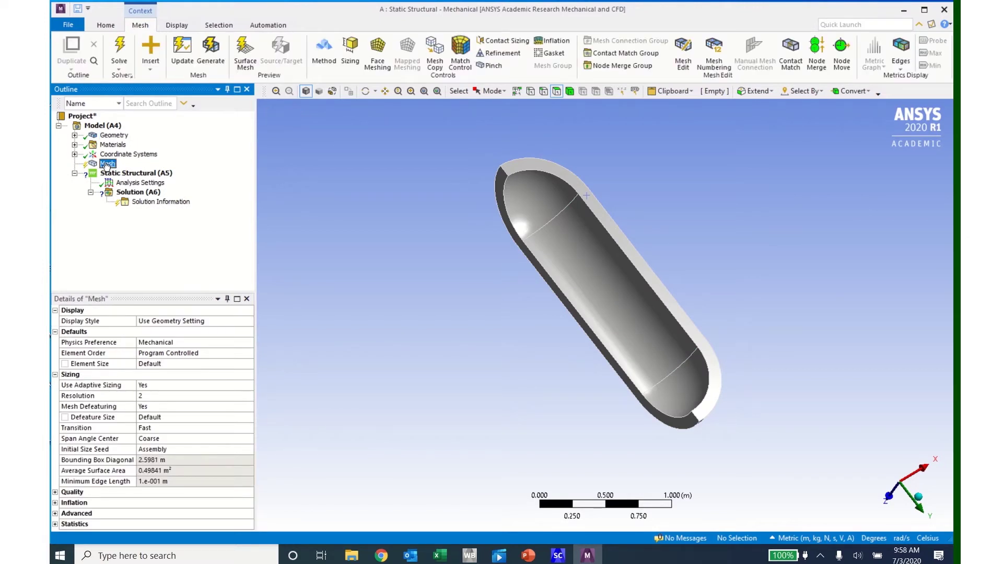
click(211, 53)
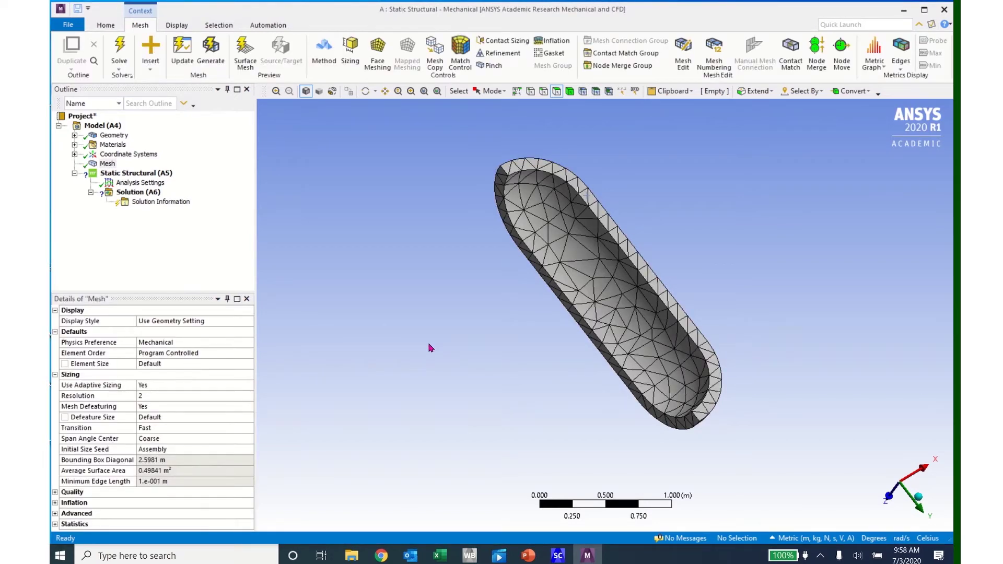
middle_drag(557, 355, 606, 362)
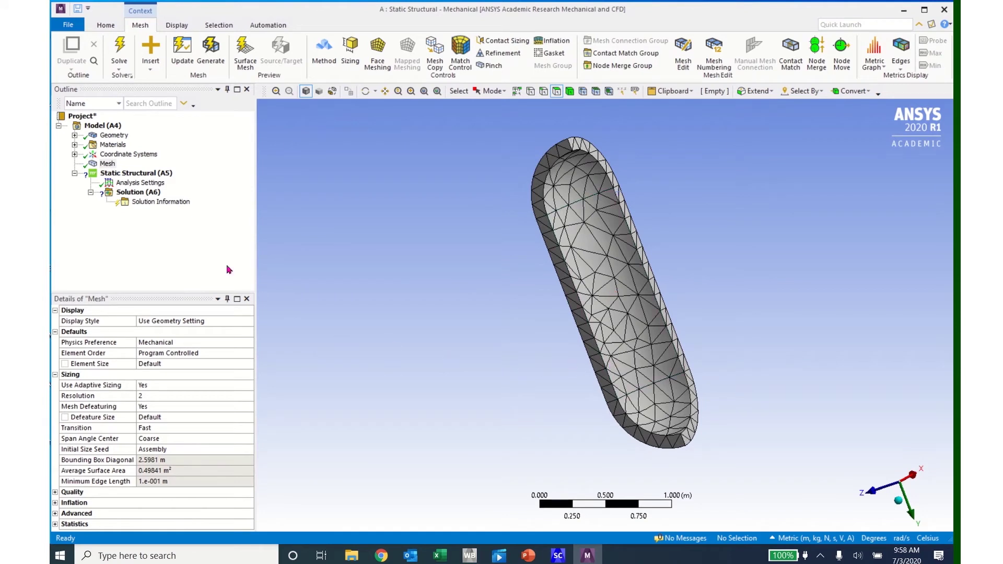
Step: Clear the existing generated mesh data and confirm the prompt
click(107, 163)
right_click(110, 165)
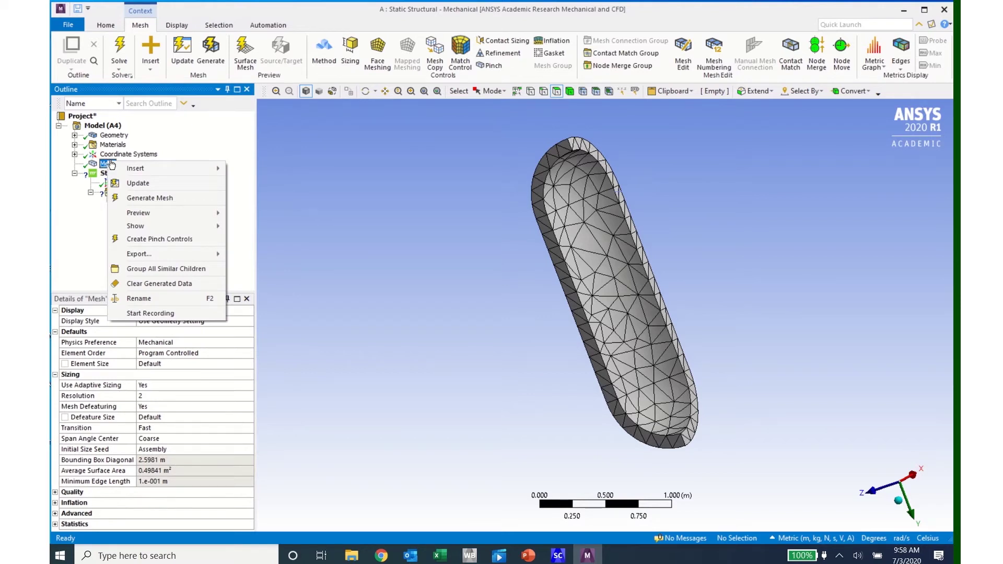
click(164, 284)
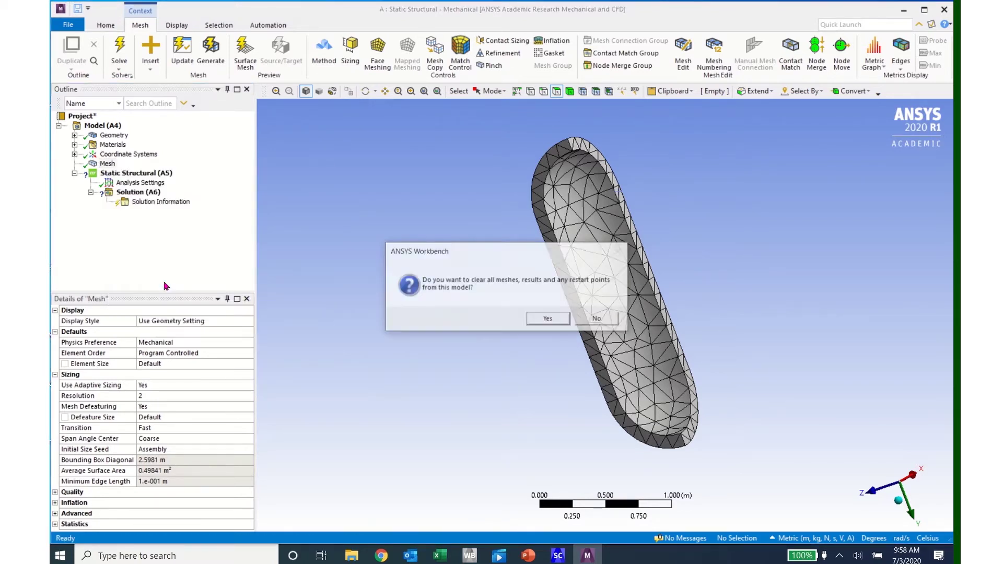
click(548, 320)
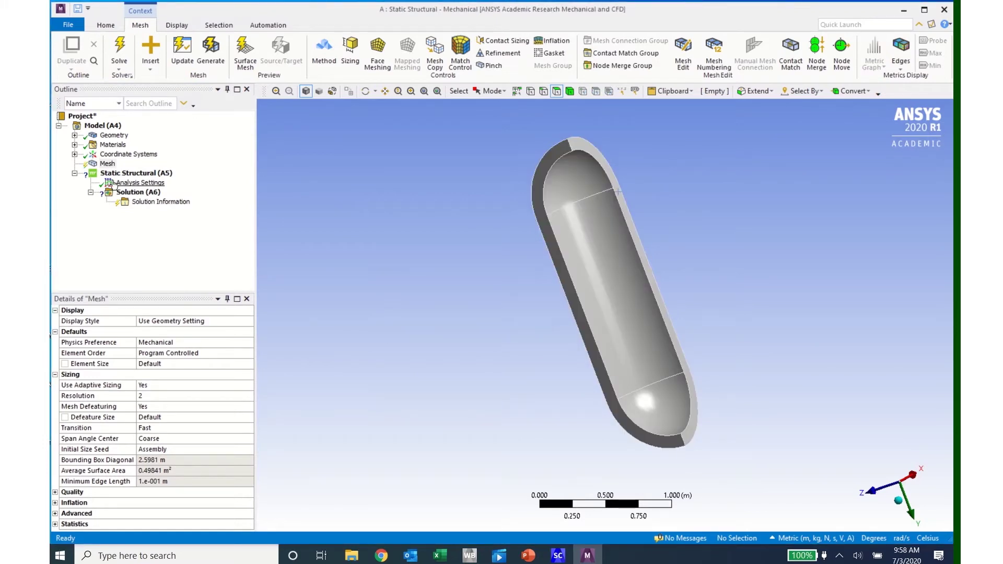
Step: Insert a Method mesh control under Mesh
right_click(107, 165)
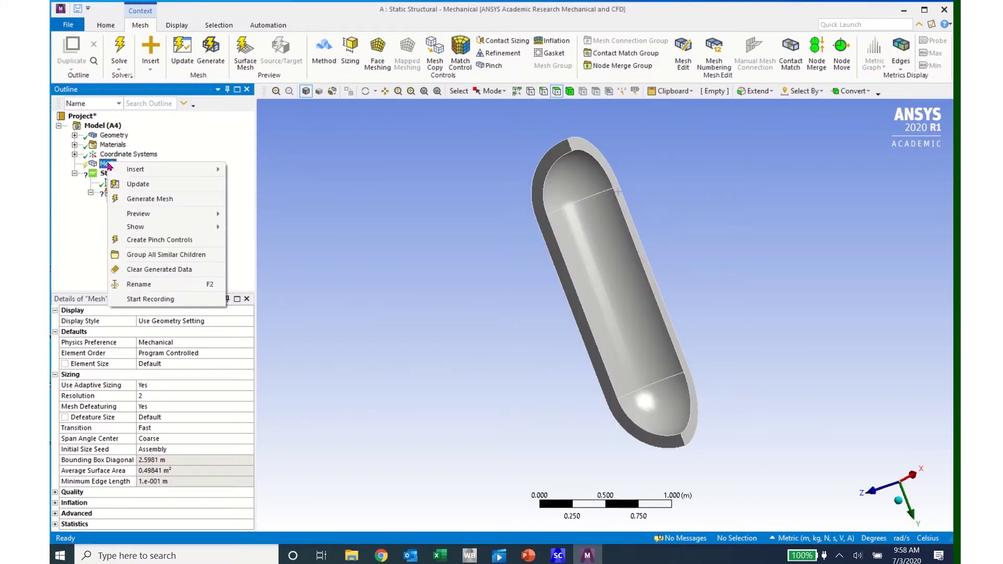
mouse_move(126, 173)
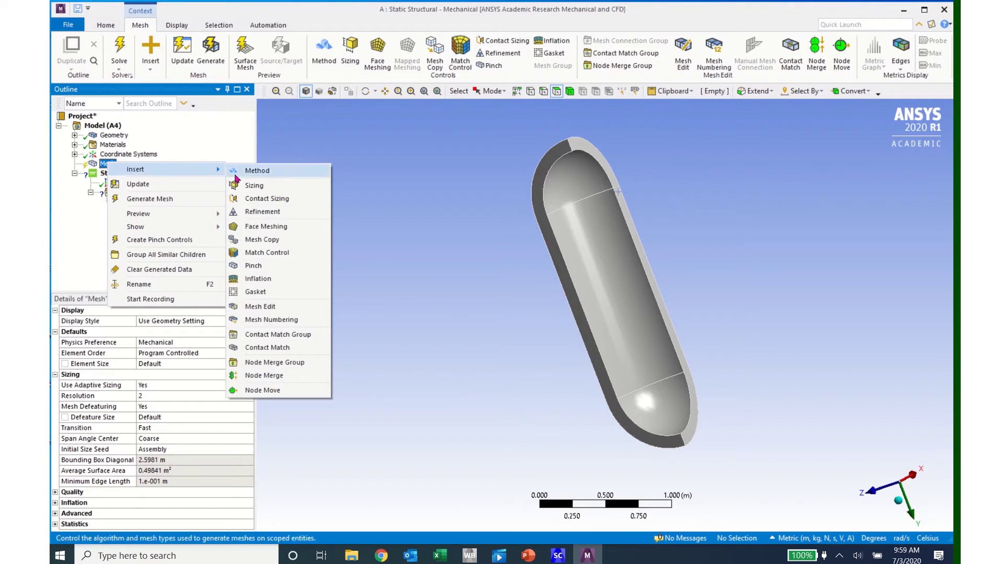
click(327, 138)
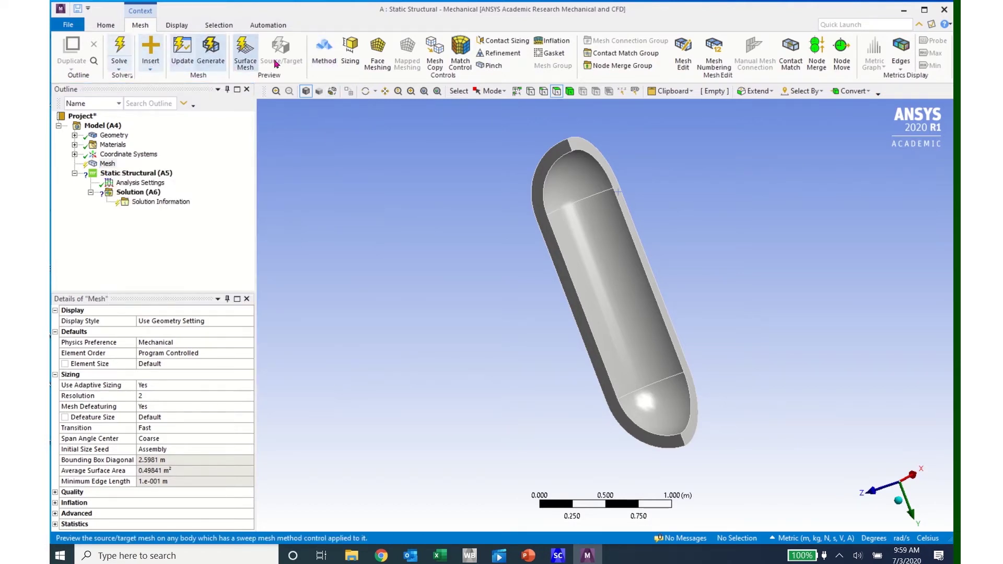
click(323, 57)
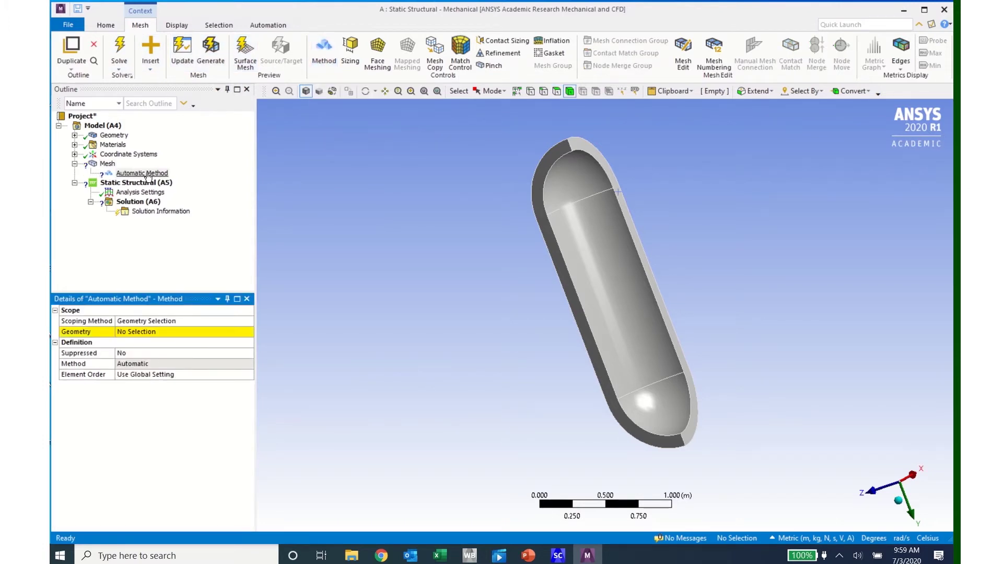
Step: Scope the Automatic Method control to the vessel's single body
click(562, 287)
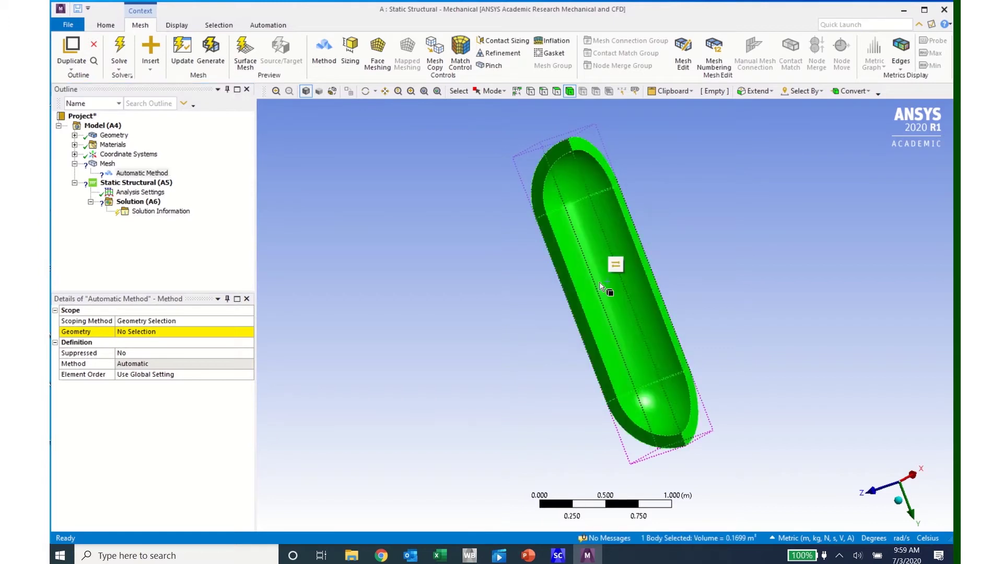
click(141, 333)
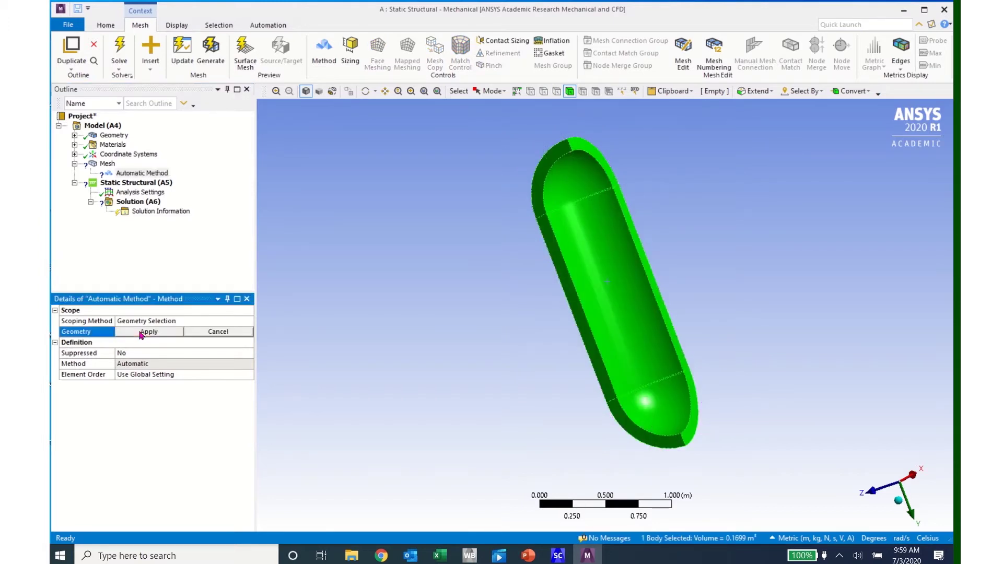
click(142, 332)
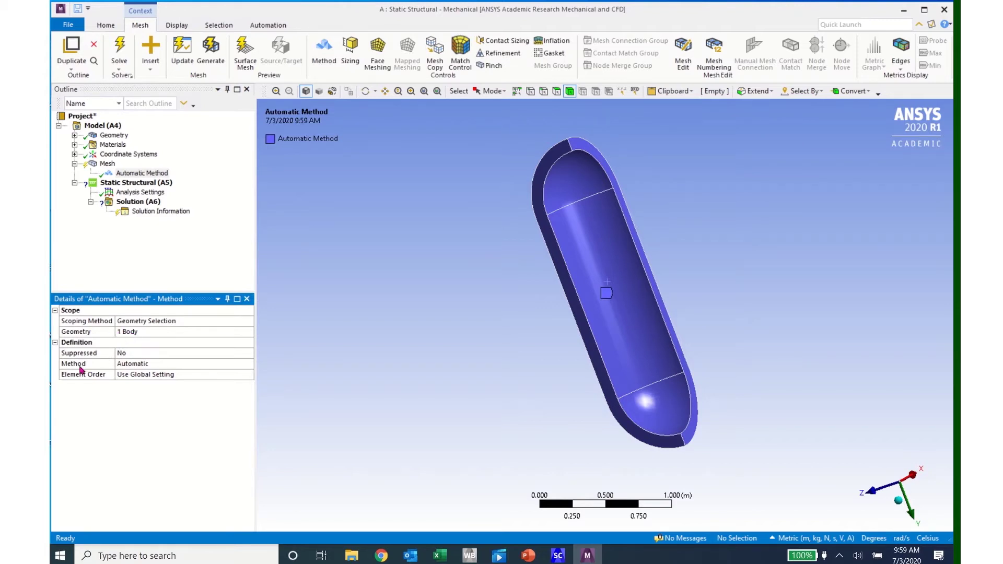
click(250, 364)
click(248, 364)
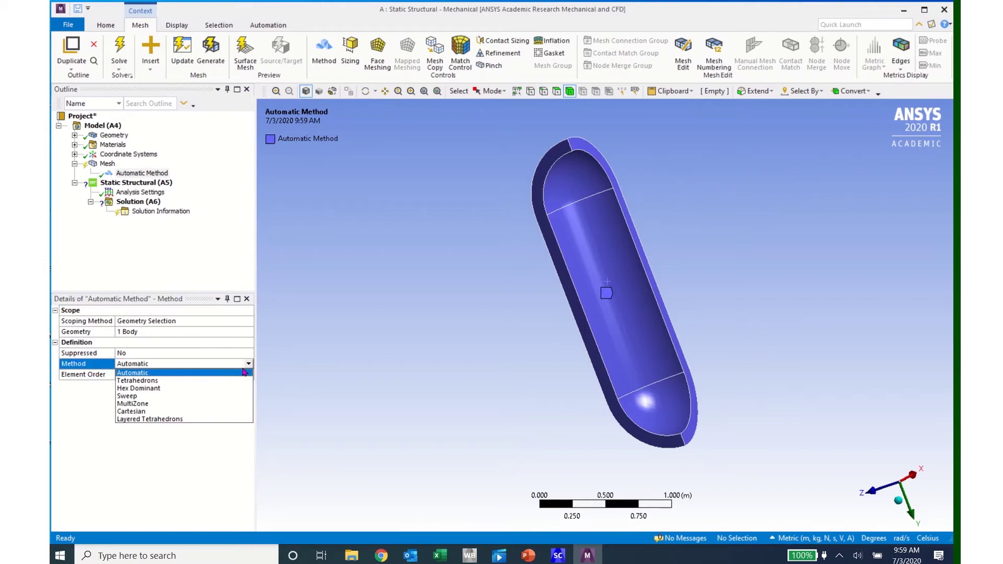
Step: Change the method to Sweep with Src/Trg Selection set to Manual Source and Target
click(177, 396)
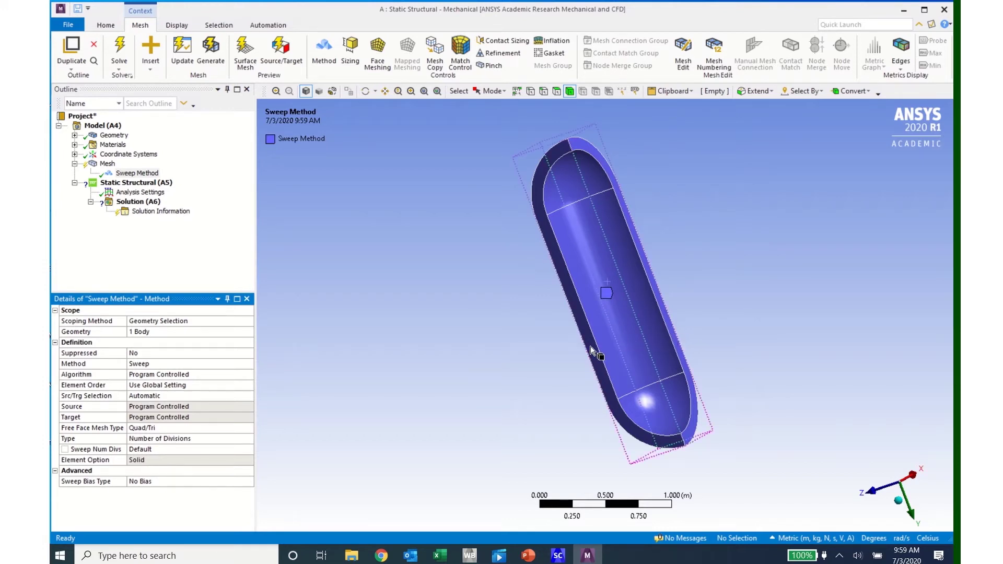
click(148, 396)
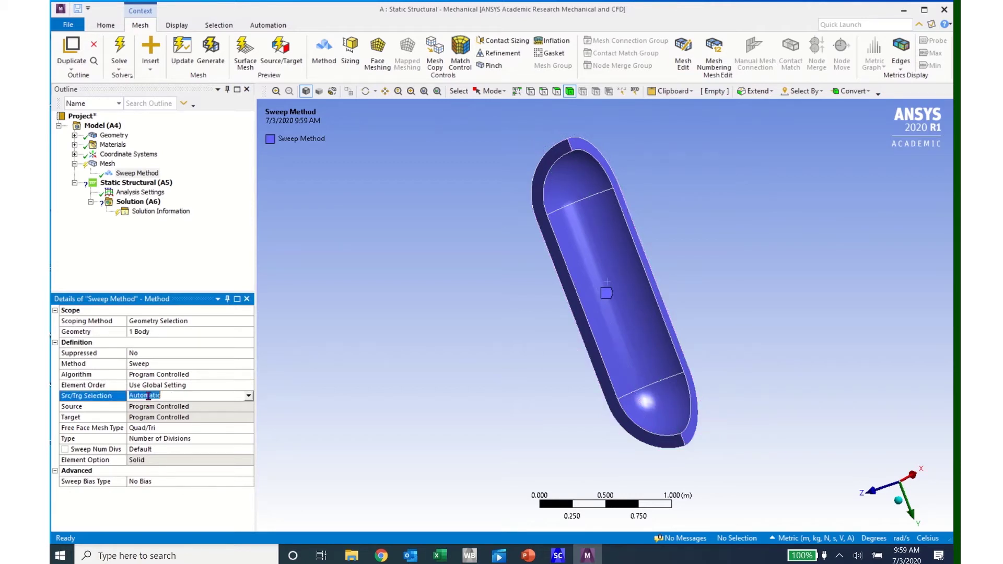
click(248, 397)
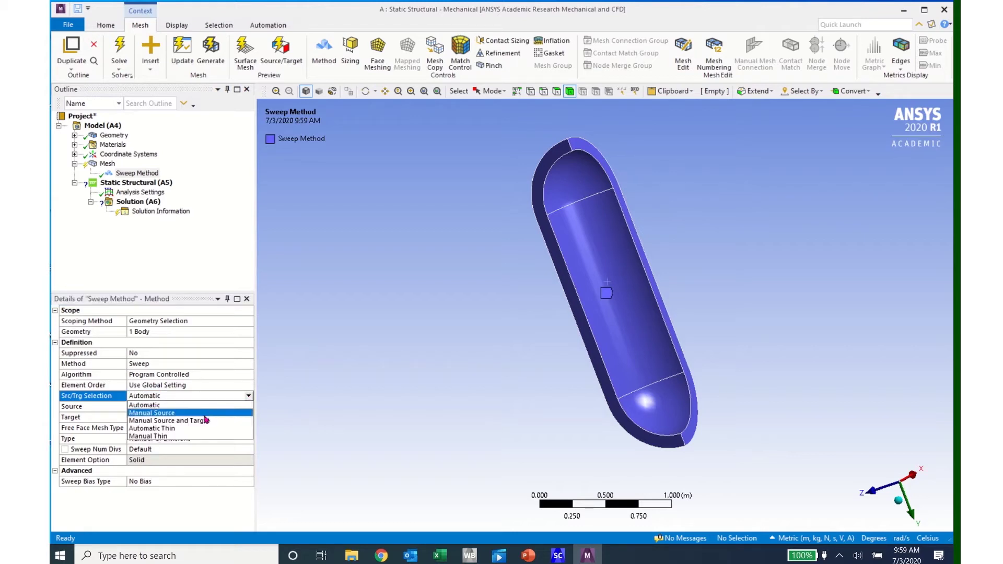
click(204, 421)
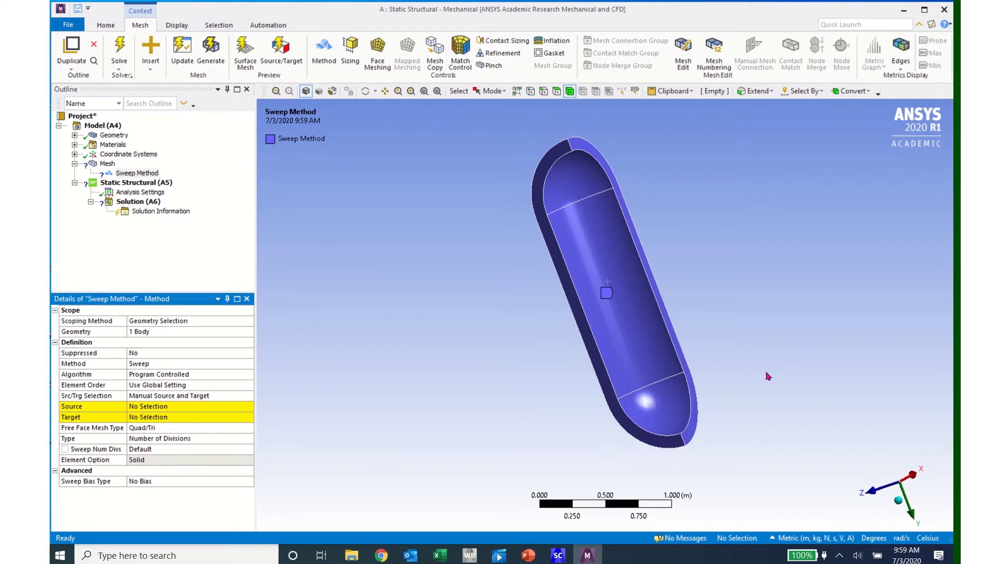
Step: Assign one end face of the vessel as the sweep Source
middle_drag(765, 372, 731, 384)
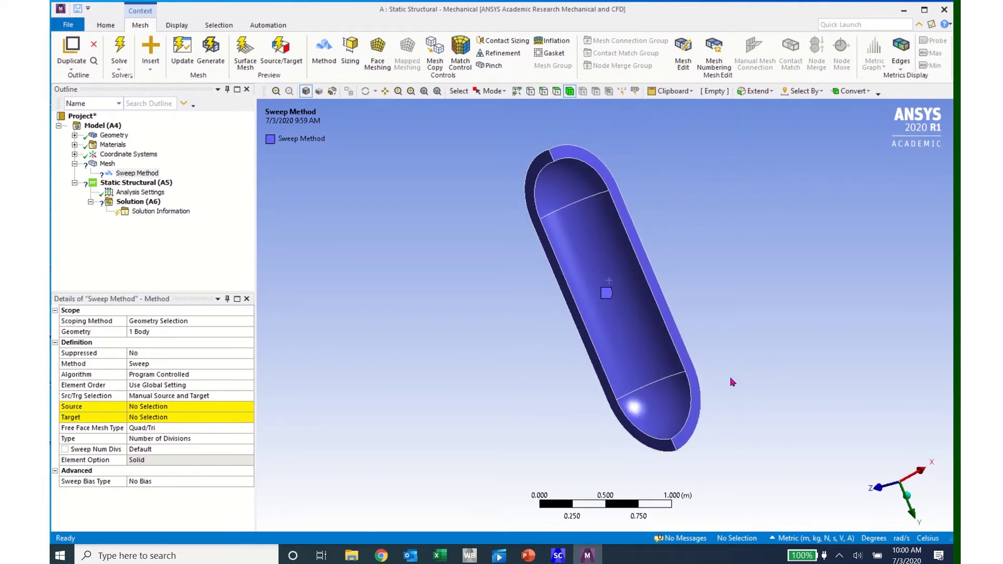
click(556, 92)
click(674, 340)
click(141, 411)
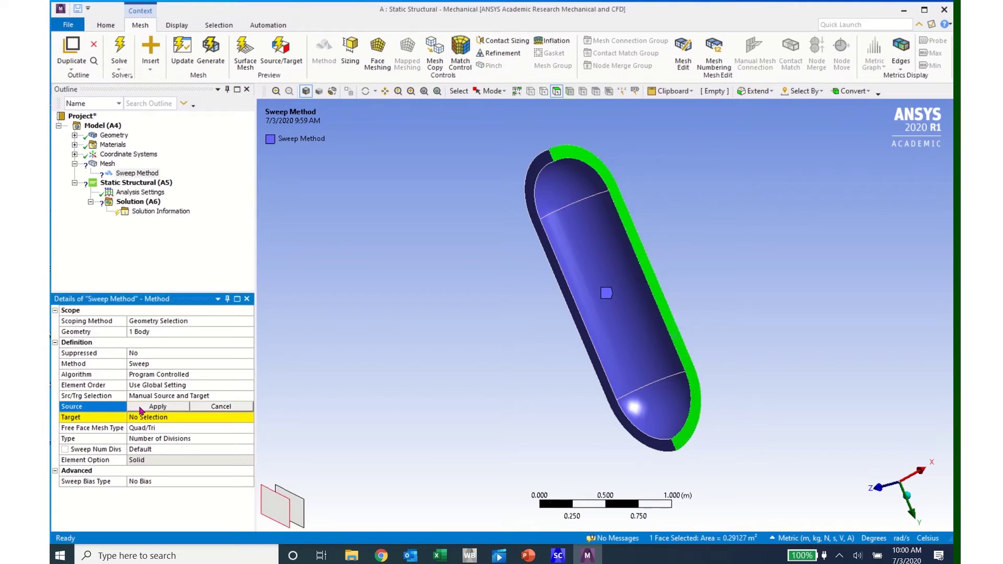
click(142, 410)
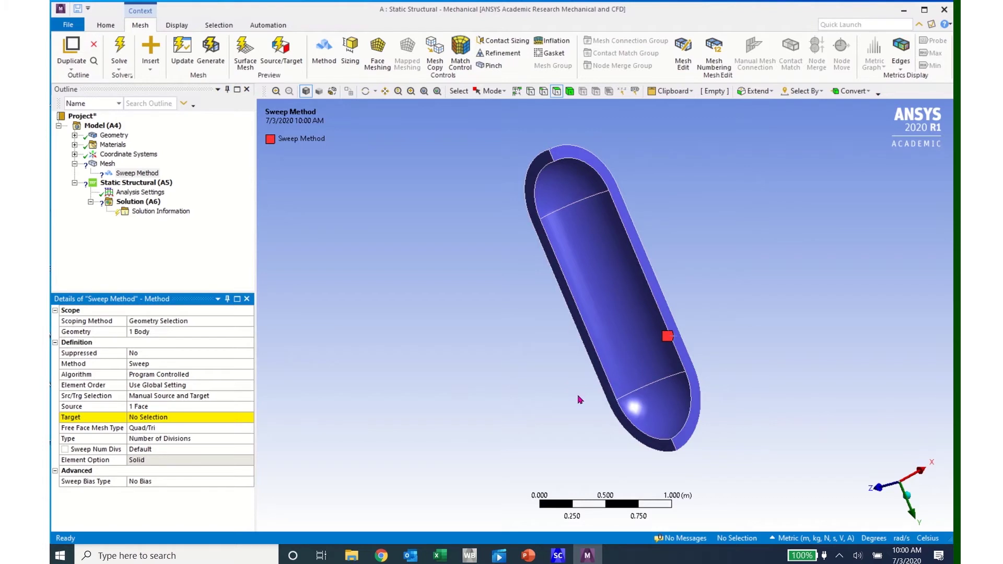
Step: Assign the opposite end face as the sweep Target
middle_drag(580, 340, 632, 365)
click(611, 370)
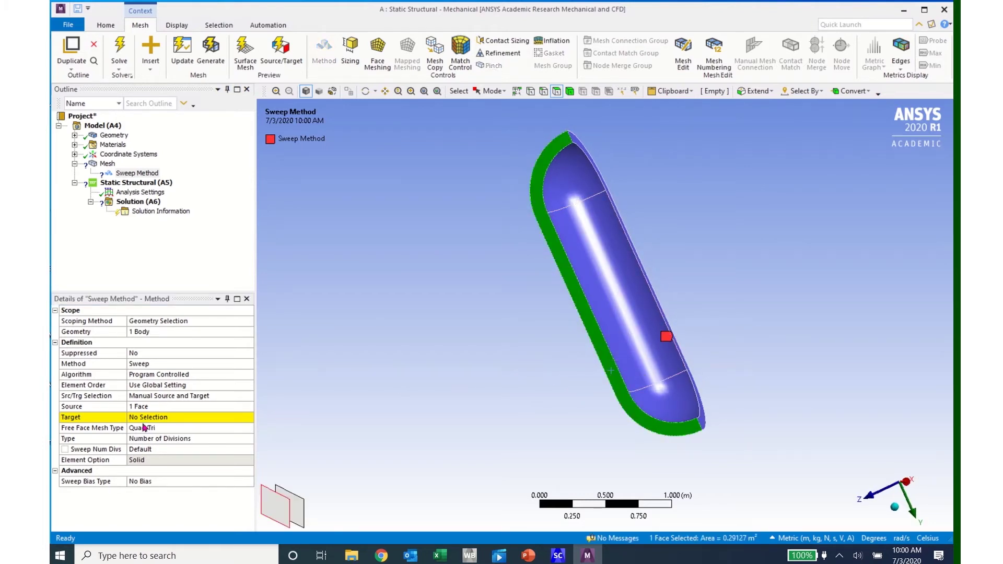
click(142, 417)
click(142, 418)
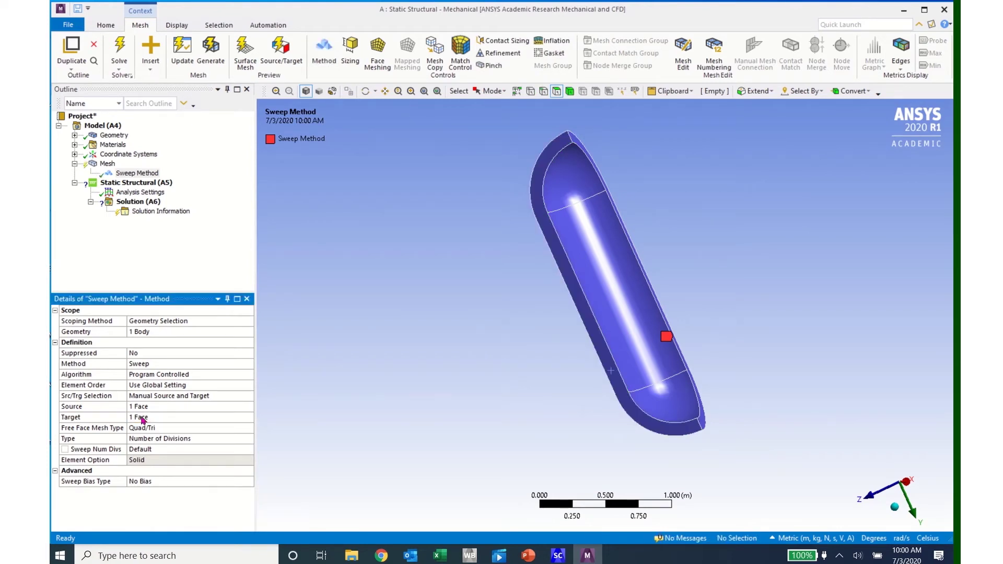
Step: Choose All Quad for Free Face Mesh Type and enter 10 for Sweep Num Divs
middle_drag(495, 384, 416, 398)
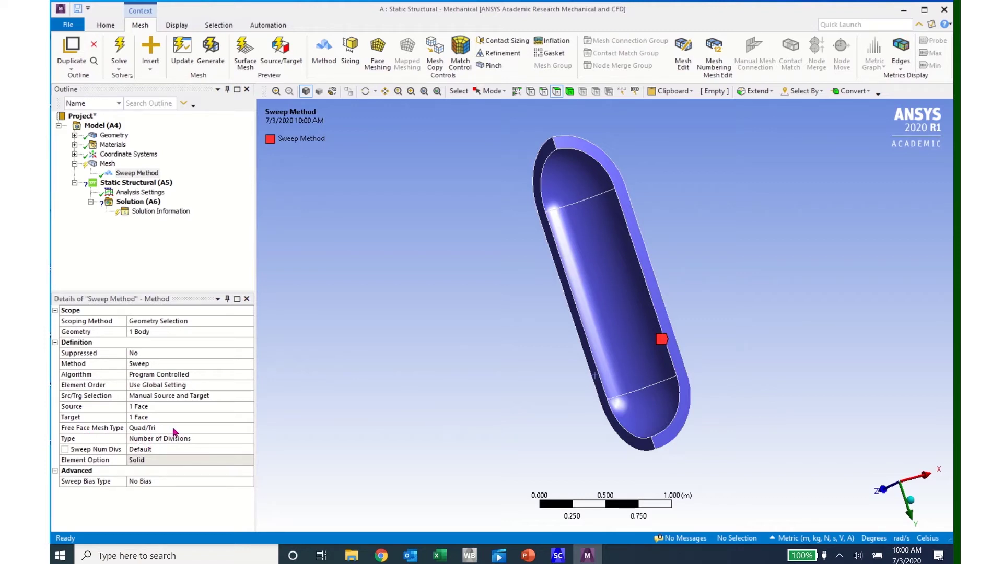
click(251, 432)
click(249, 428)
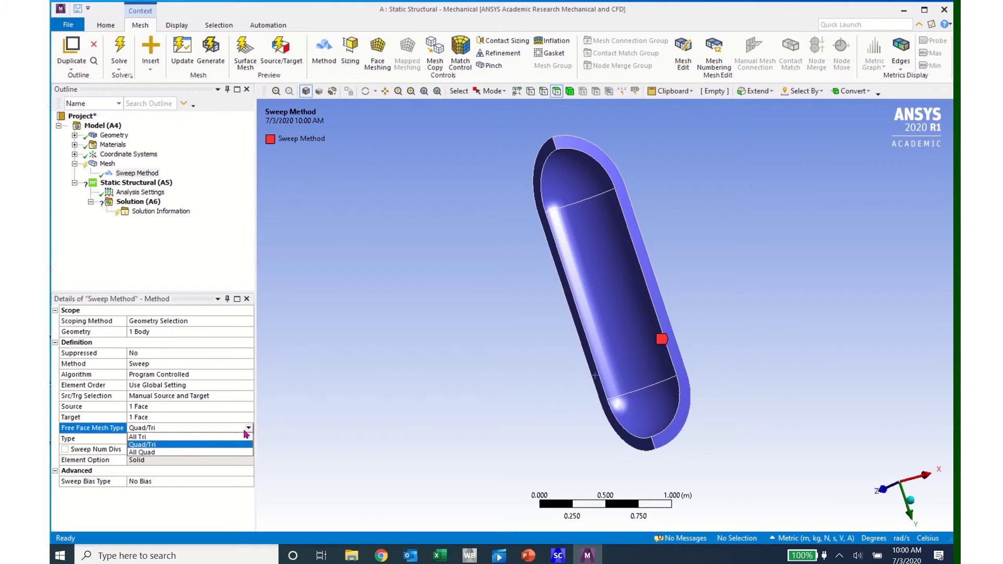
click(190, 453)
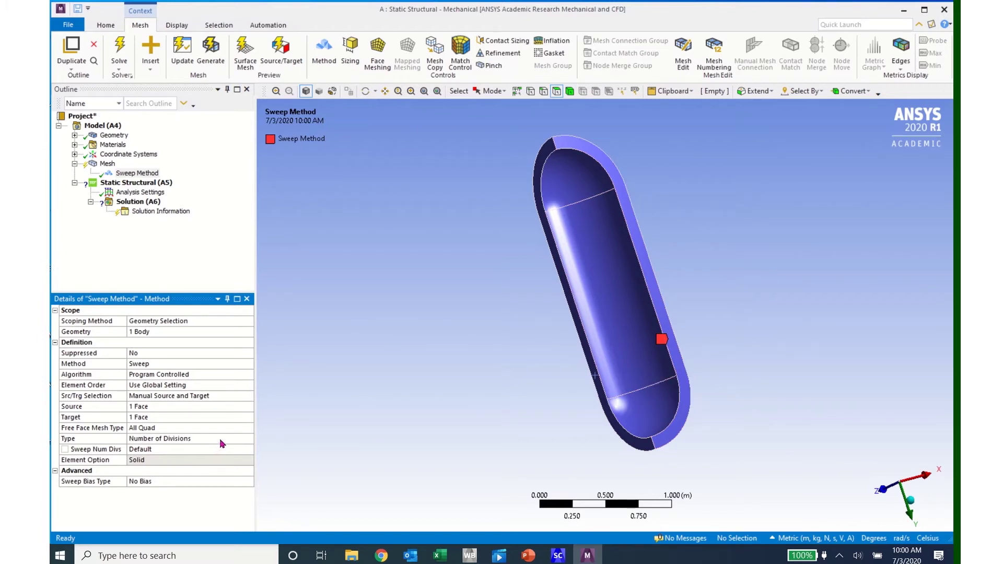
click(249, 453)
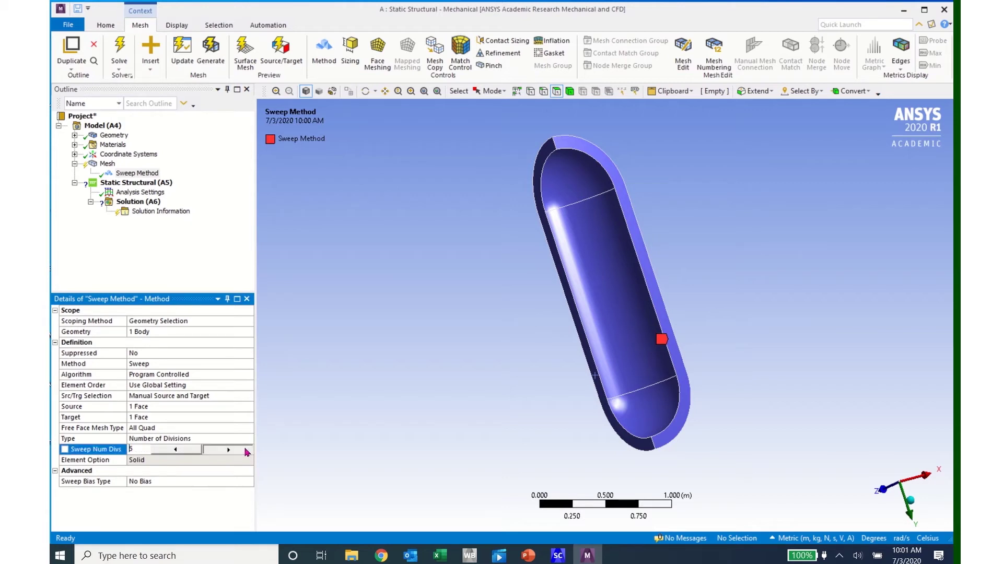
key(BackSpace)
text(10)
Step: Generate the swept mesh and orbit the quarter vessel to inspect its hexahedral elements
click(209, 49)
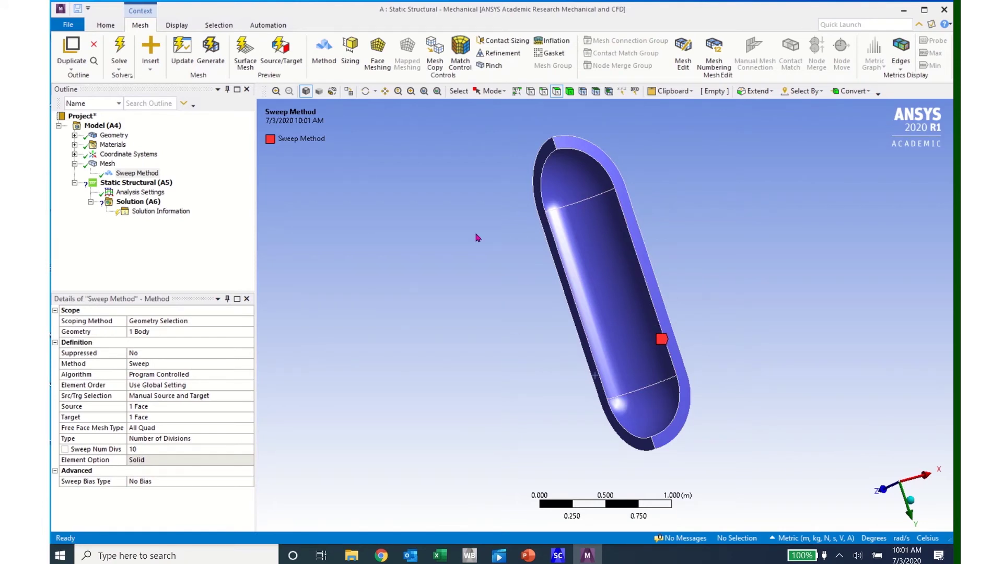
click(108, 165)
middle_drag(545, 354, 663, 413)
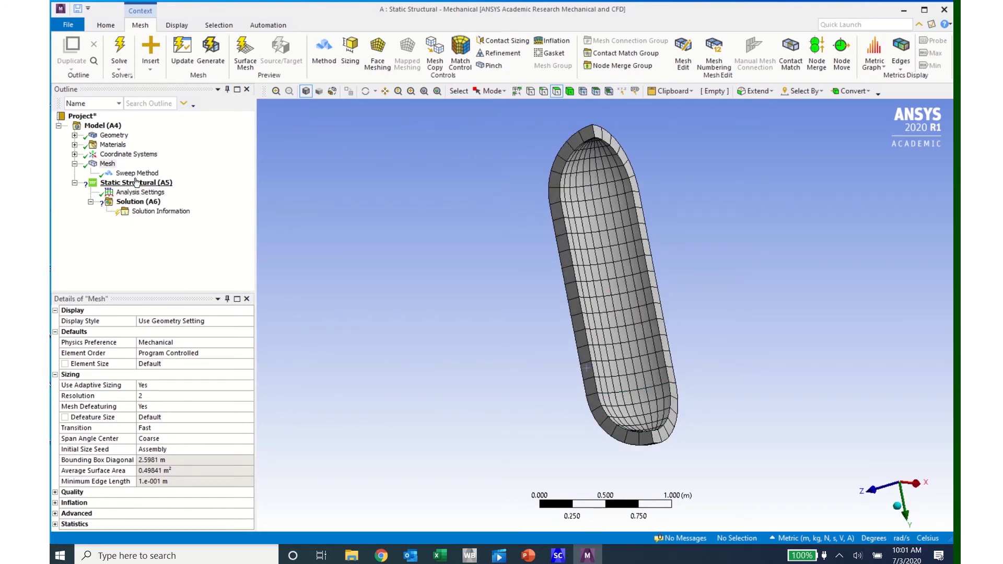
Step: Raise the mesh Resolution to 5 and regenerate the finer swept mesh
click(103, 165)
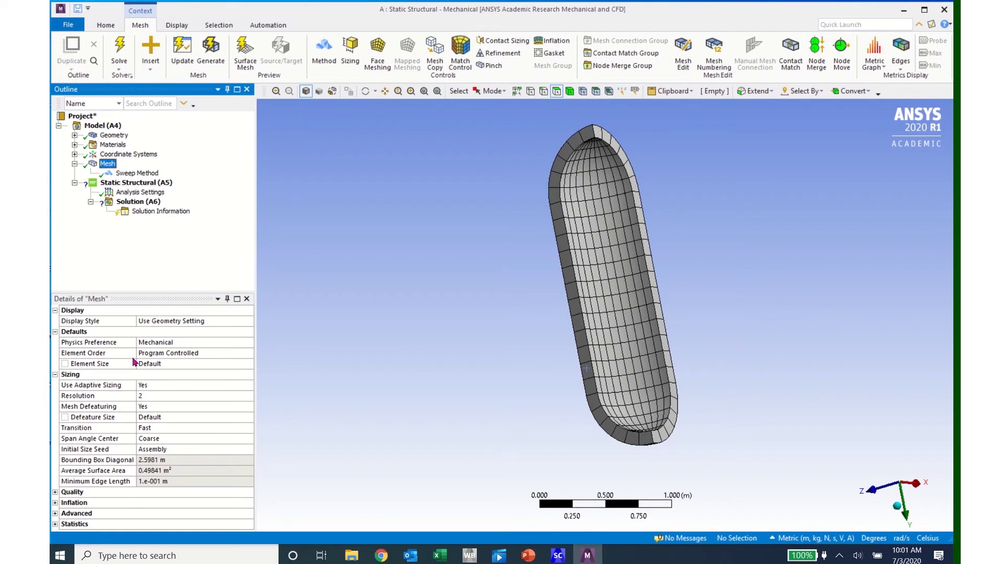
click(151, 396)
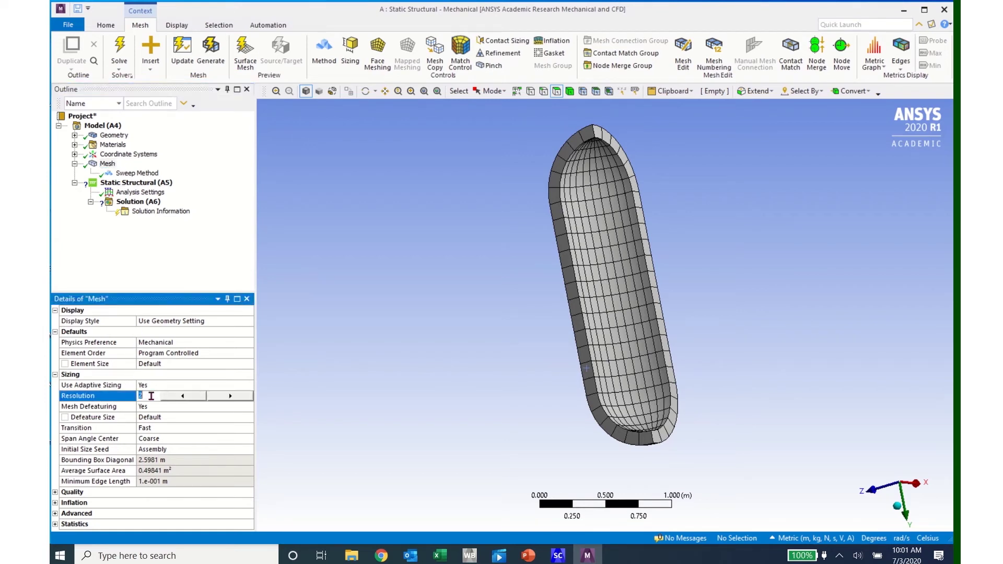
click(221, 397)
click(221, 397)
key(Return)
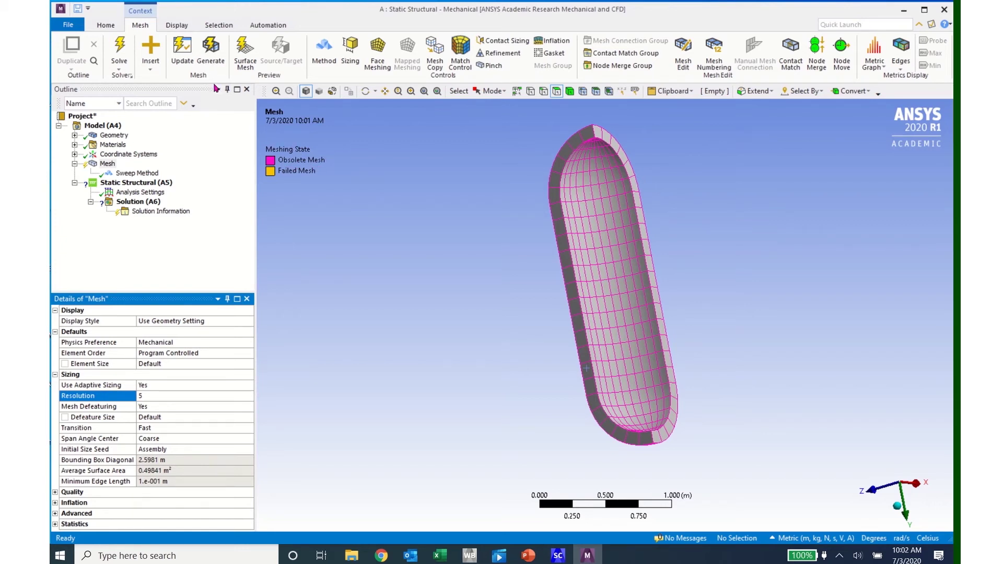
click(183, 55)
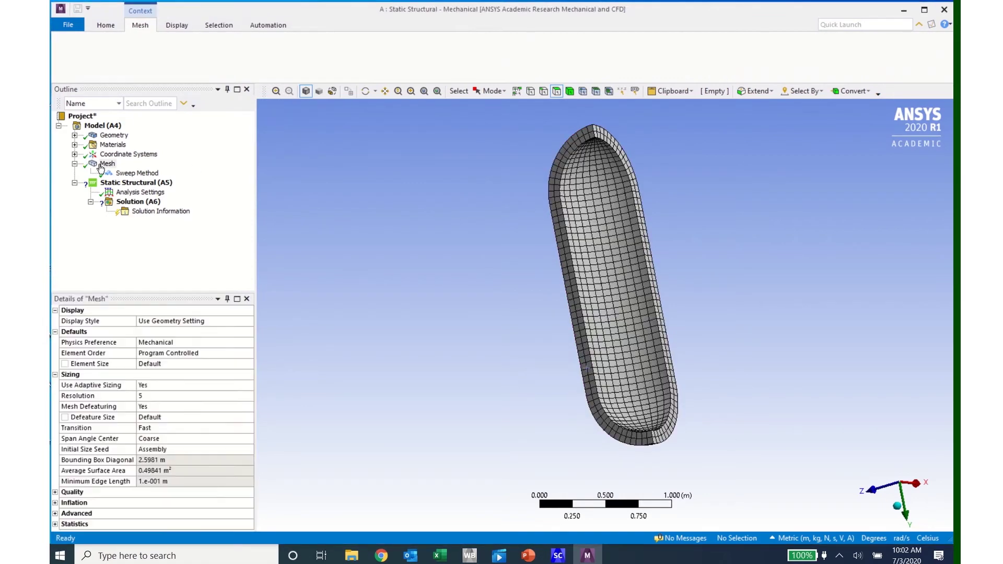
middle_drag(561, 354, 686, 282)
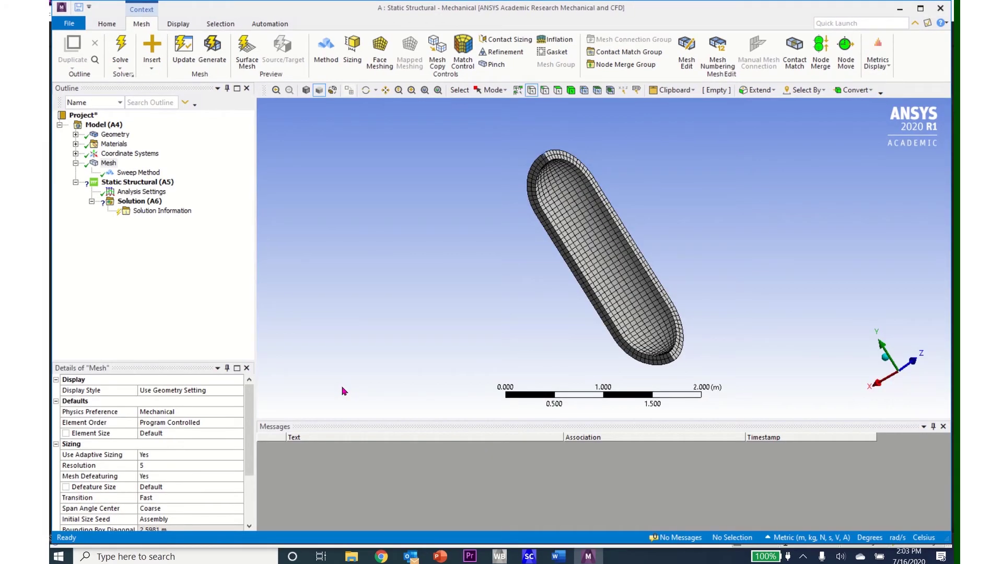
Step: Insert a Symmetry folder under Model containing a new Symmetry Region
right_click(101, 126)
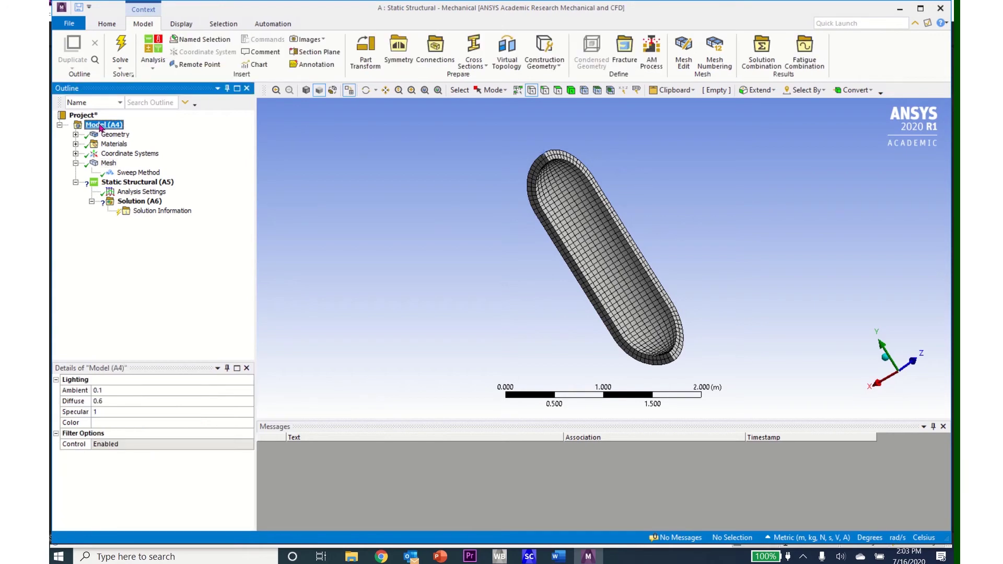
mouse_move(194, 137)
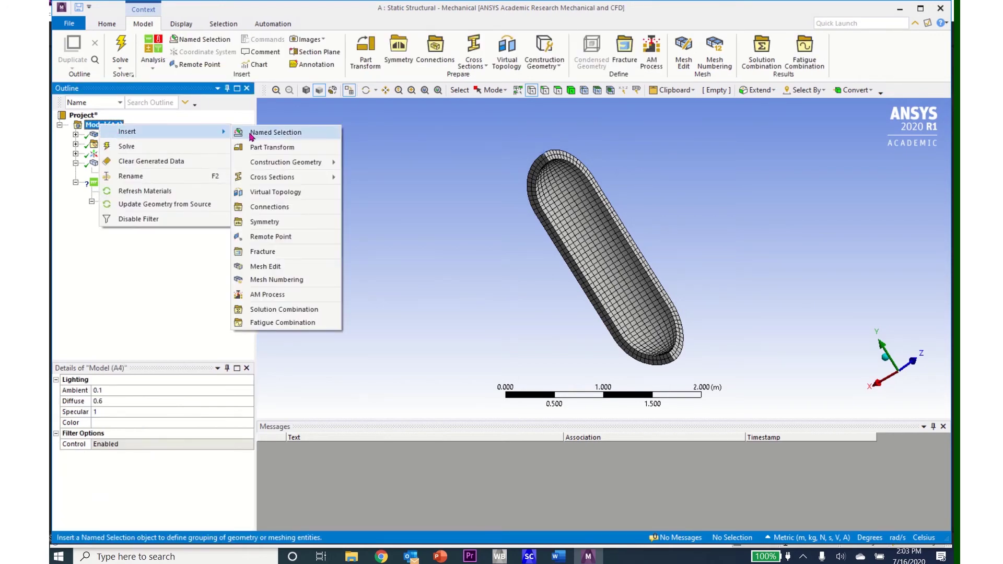
click(278, 226)
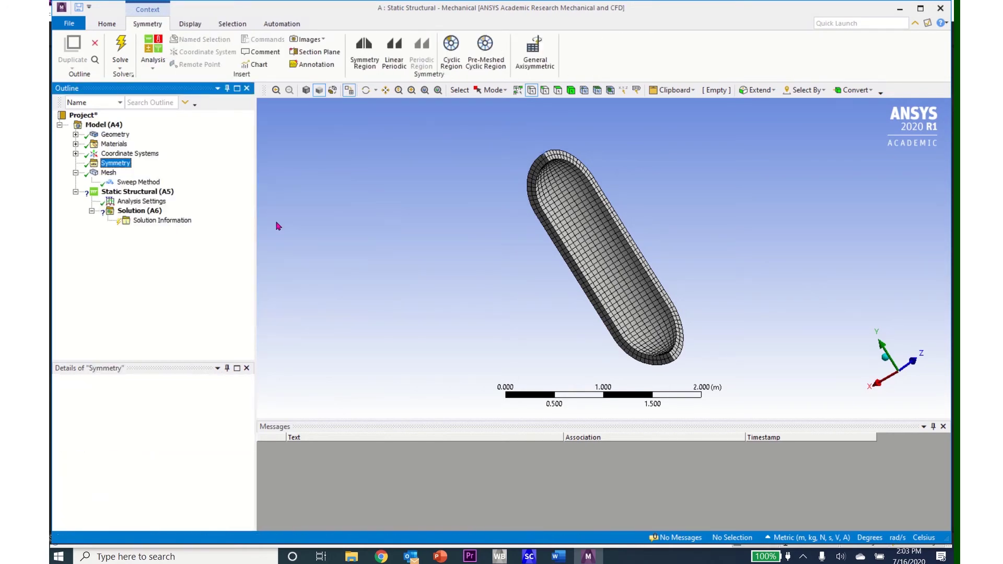
right_click(116, 165)
mouse_move(147, 167)
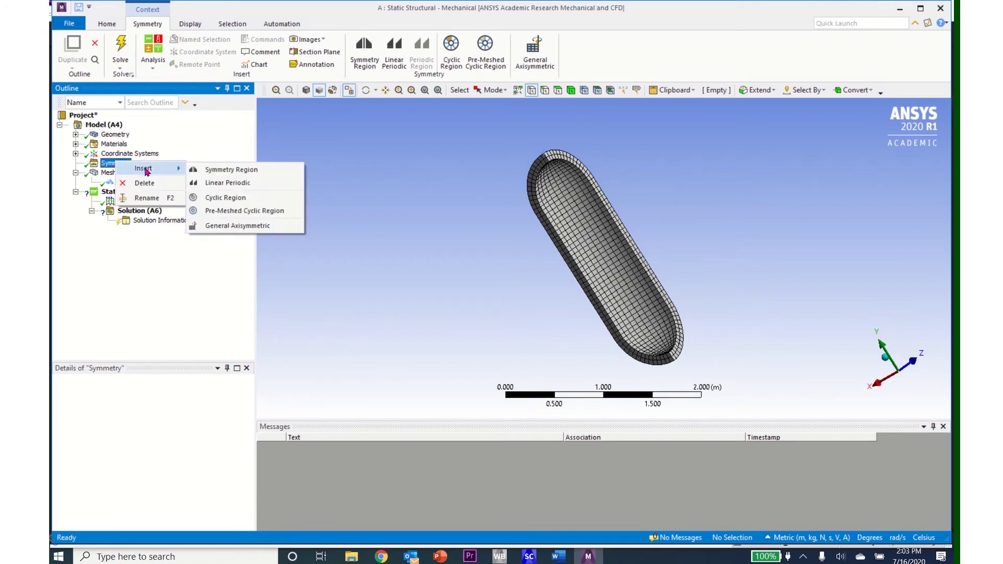
click(220, 170)
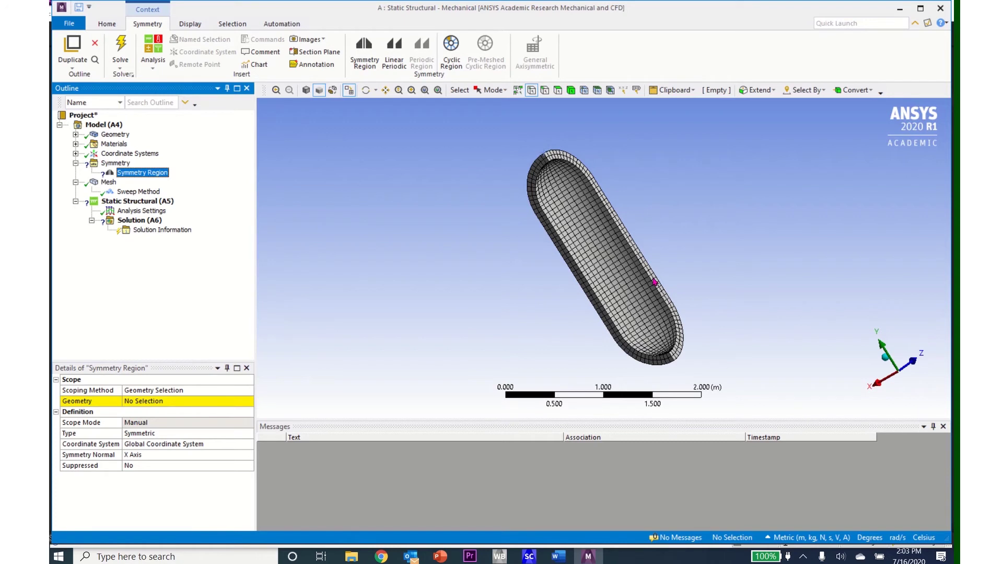
Step: Scope the Symmetry Region to one flat cut face, keeping the X Axis normal
click(558, 92)
click(636, 251)
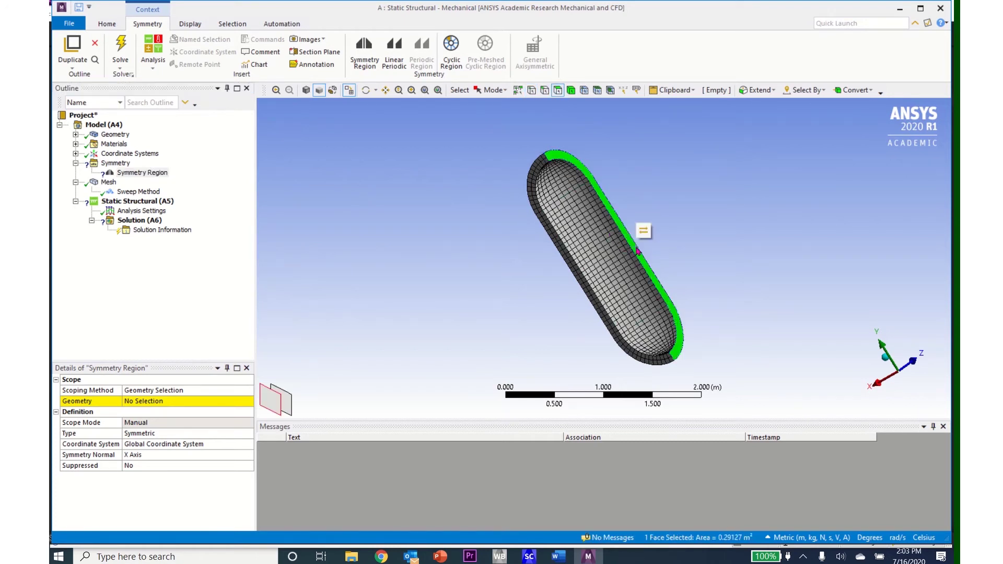
click(145, 406)
click(144, 403)
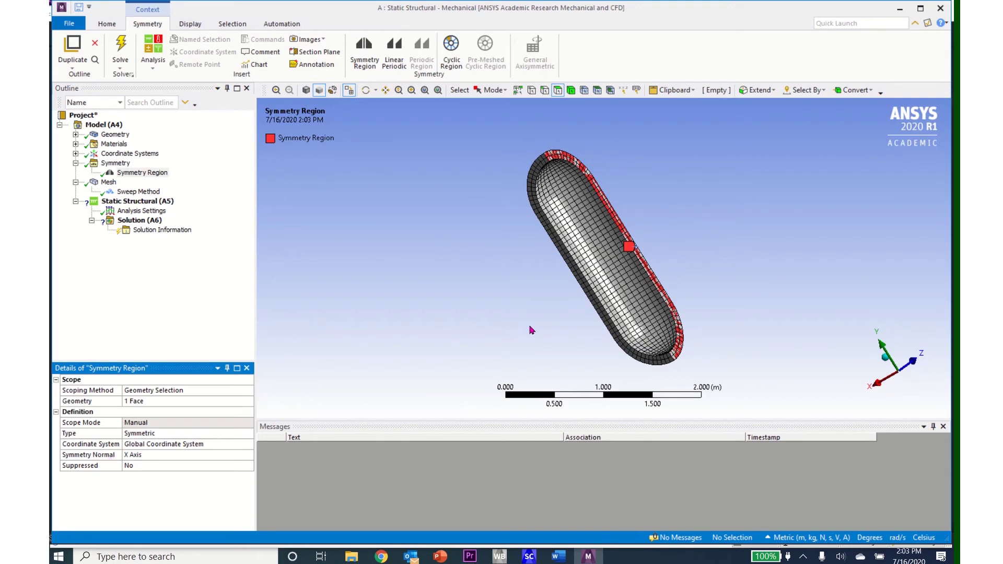
middle_drag(585, 296, 597, 284)
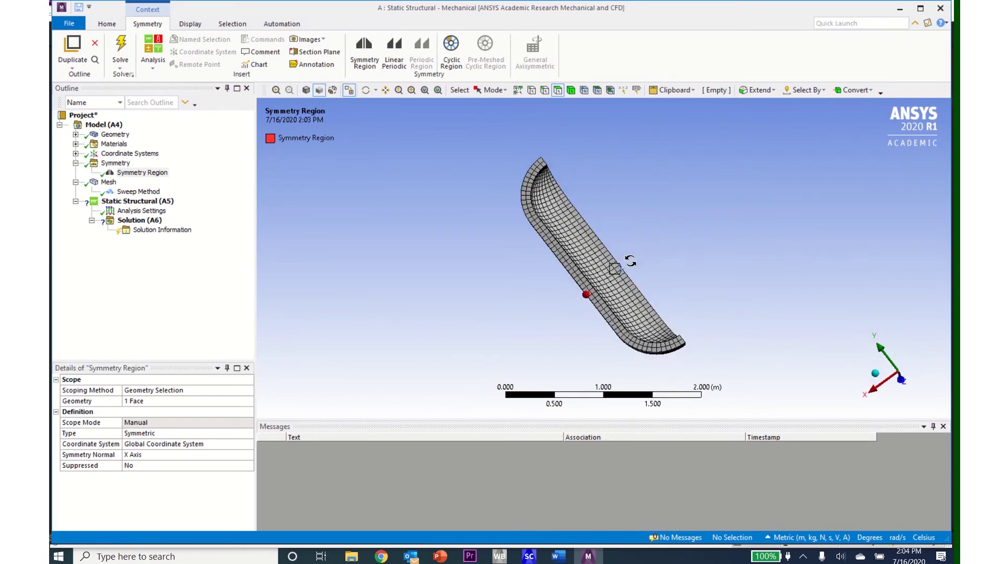
mouse_move(631, 260)
middle_down()
mouse_move(660, 271)
mouse_move(665, 260)
mouse_move(725, 263)
mouse_move(691, 296)
mouse_move(638, 306)
mouse_move(629, 268)
middle_up()
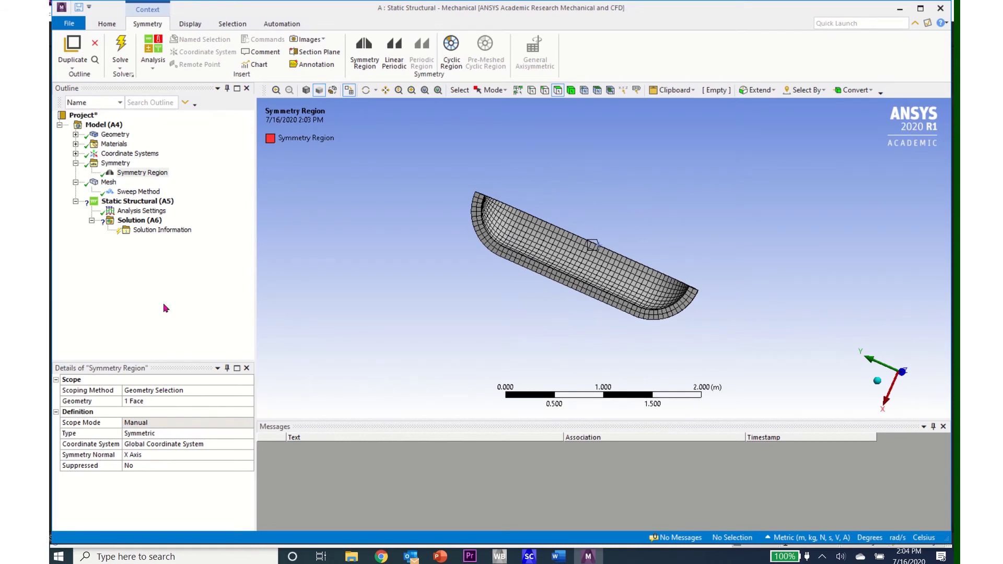
Step: Add Symmetry Region 2 on the vessel's other flat cut face
click(115, 166)
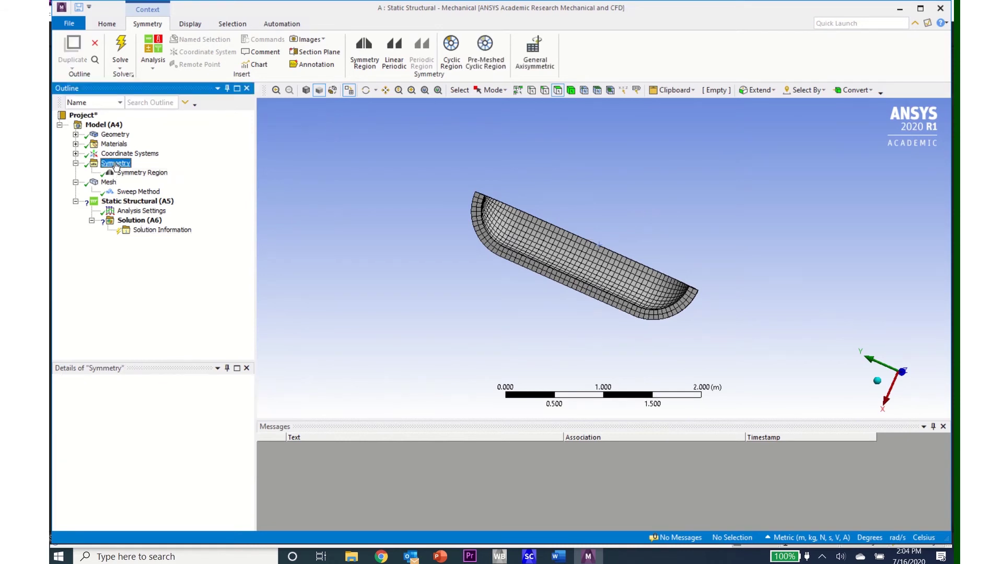
right_click(116, 165)
mouse_move(140, 172)
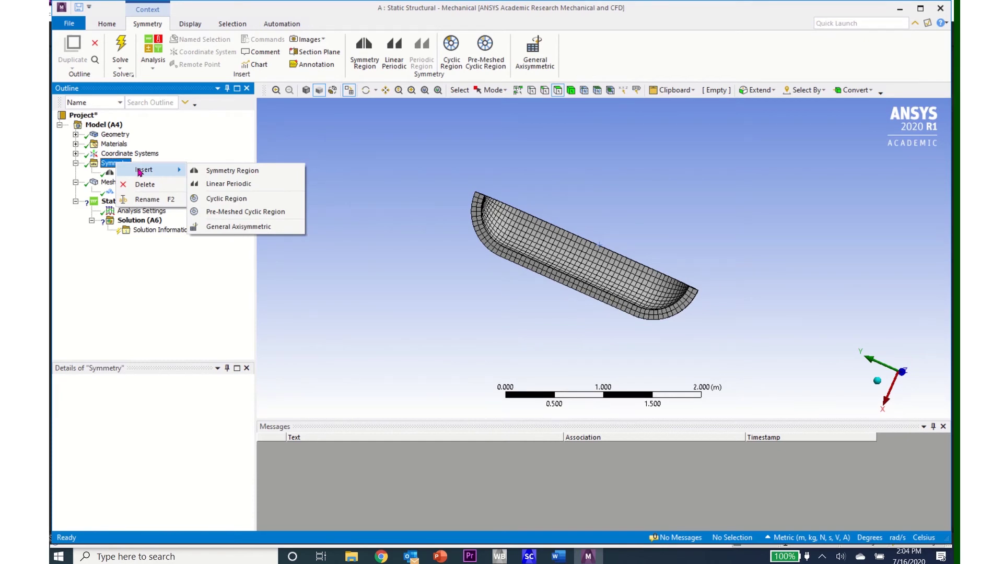
click(217, 175)
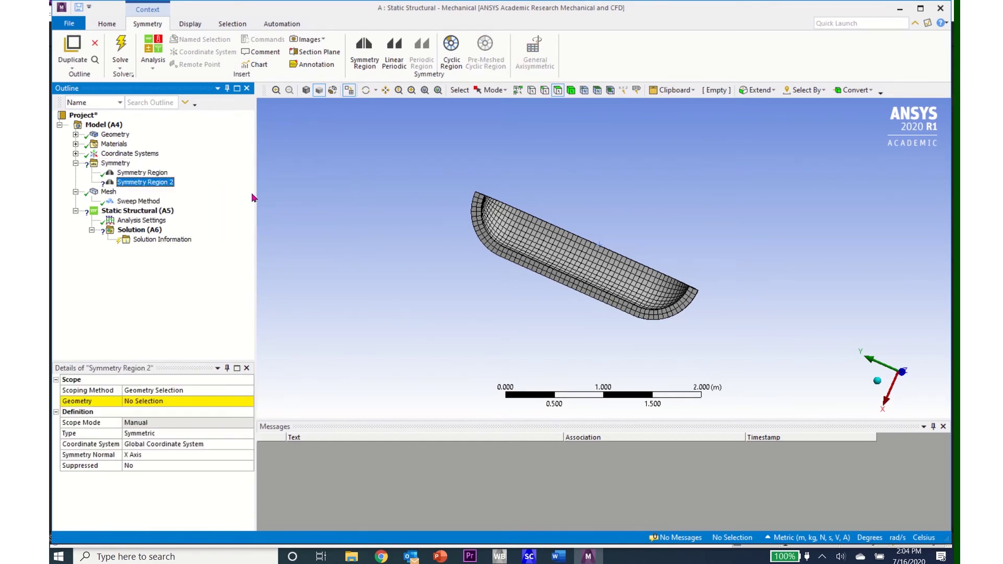
click(597, 297)
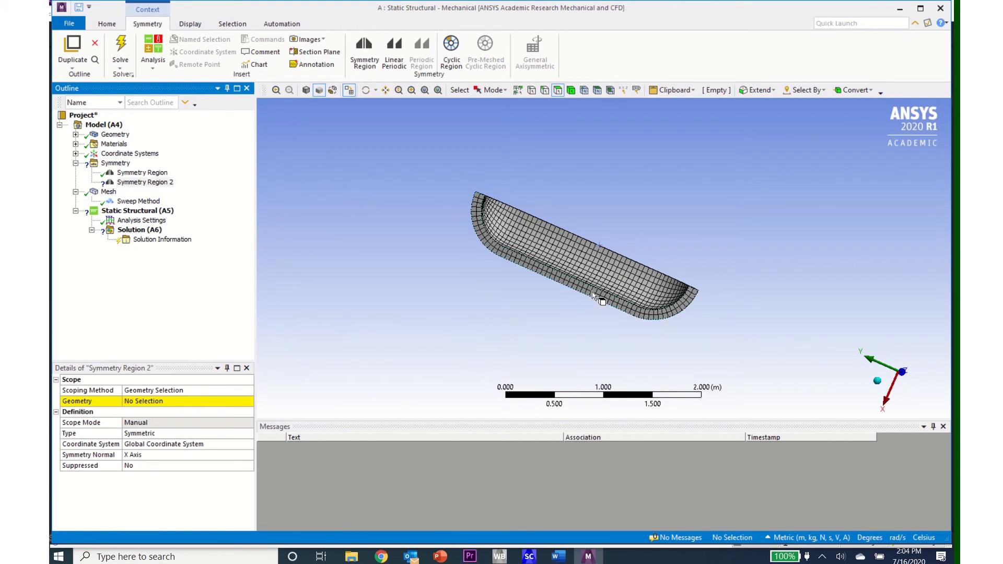
click(153, 403)
click(154, 403)
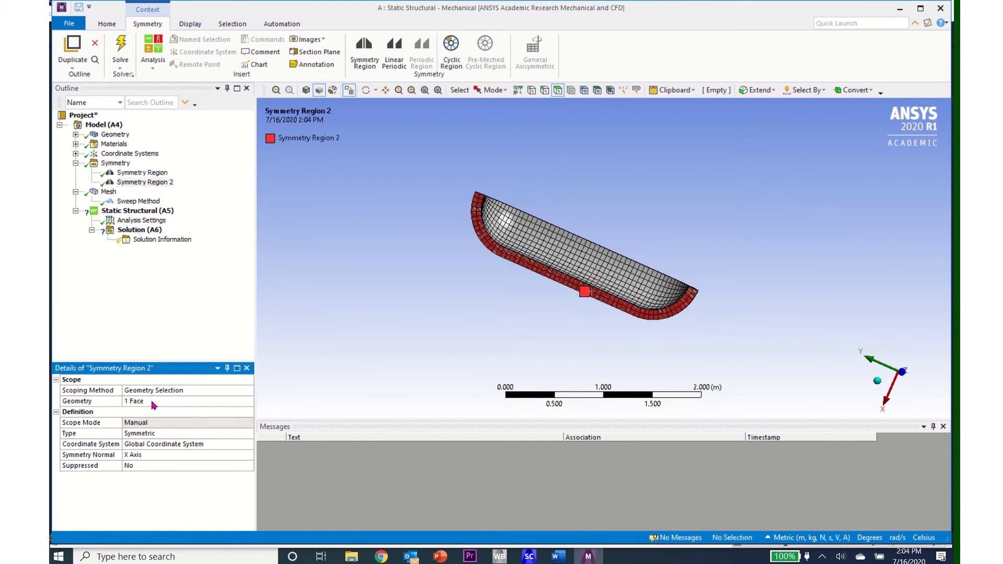
middle_drag(599, 345, 489, 295)
mouse_move(483, 260)
middle_down()
mouse_move(477, 233)
mouse_move(506, 248)
mouse_move(587, 218)
middle_up()
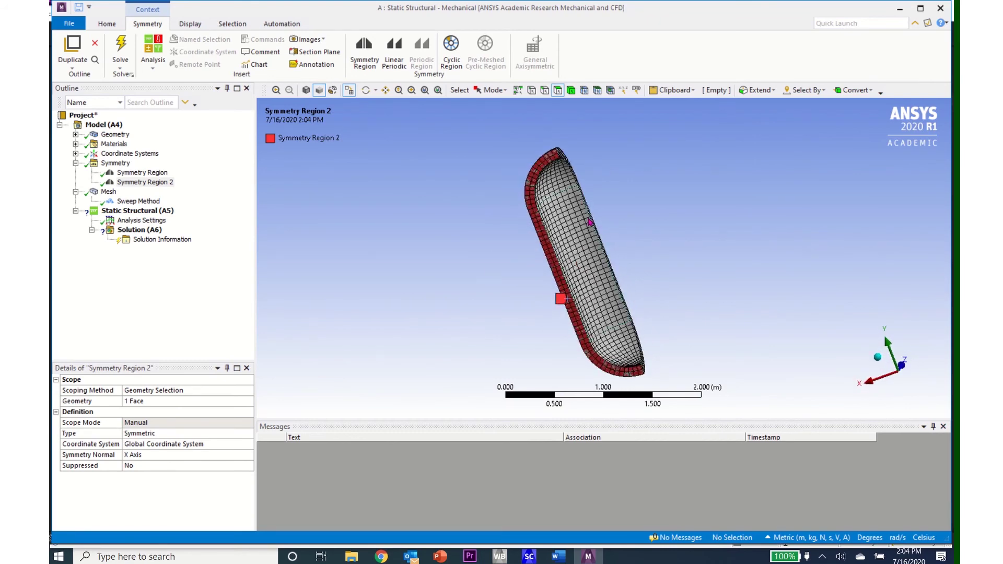
Step: Set Symmetry Region 2's symmetry normal to Z Axis
click(247, 457)
click(248, 455)
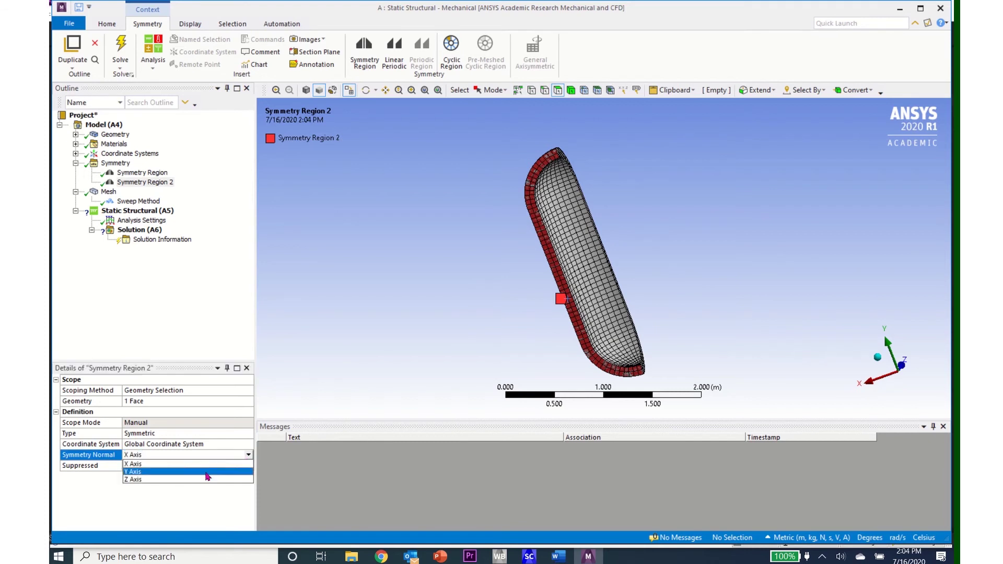
click(171, 480)
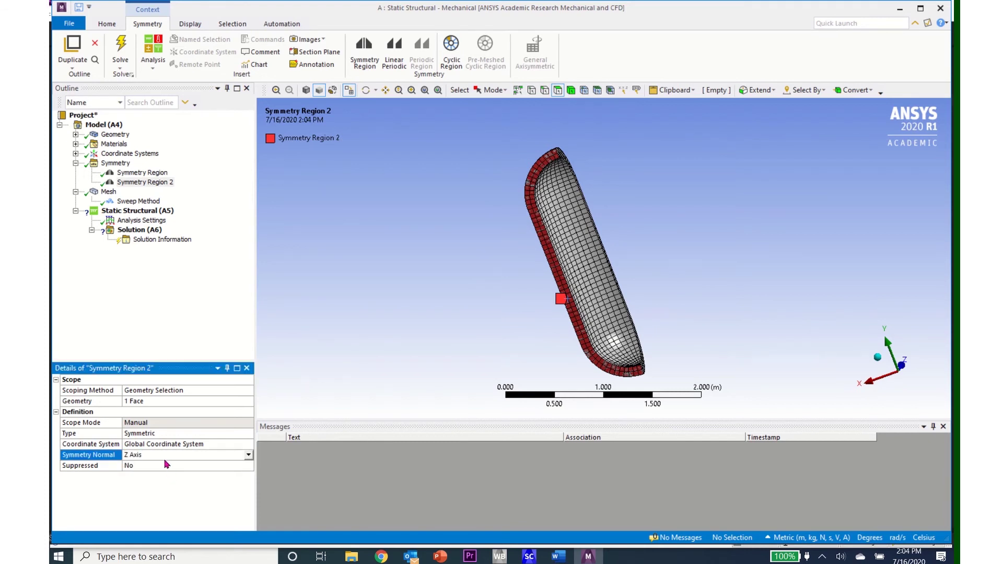
Step: Add a Displacement support on the corner vertex at the vessel's rim
click(108, 213)
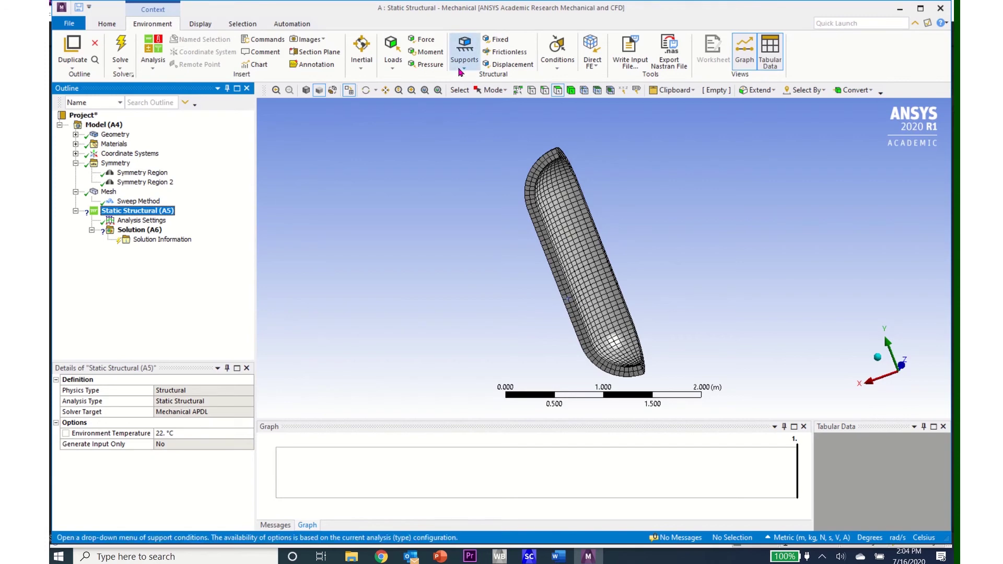
click(502, 65)
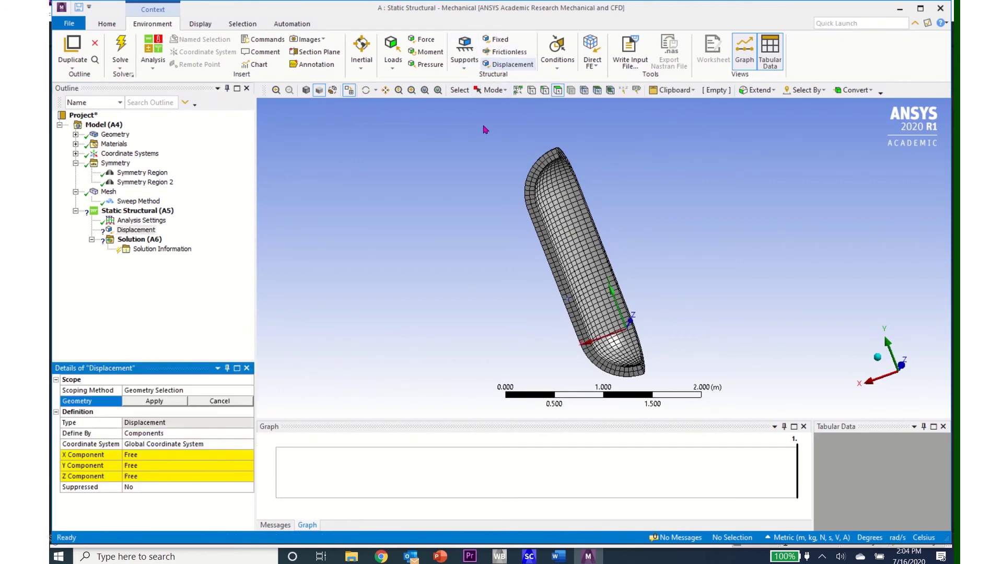
middle_drag(438, 219, 343, 259)
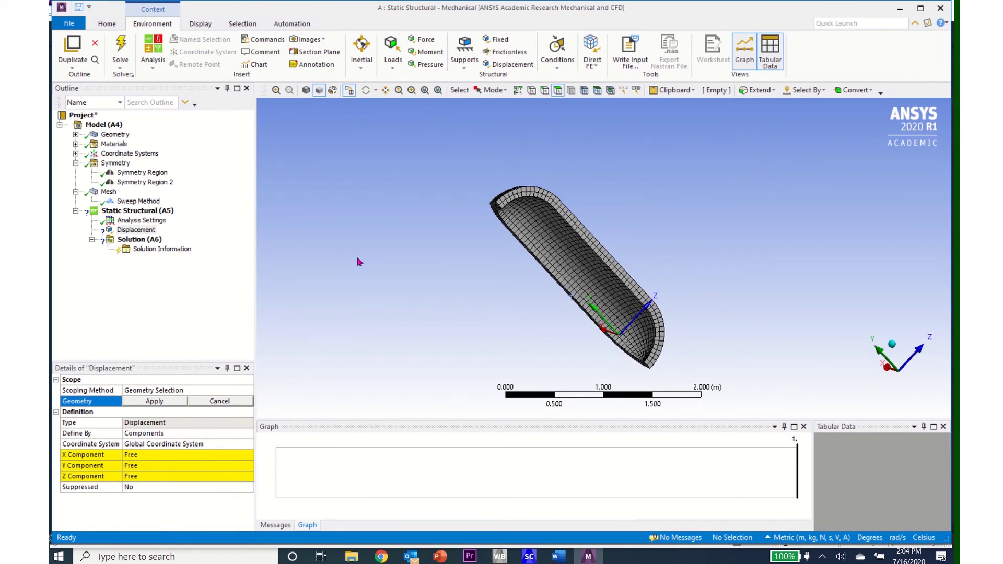
scroll(463, 233, up, 3)
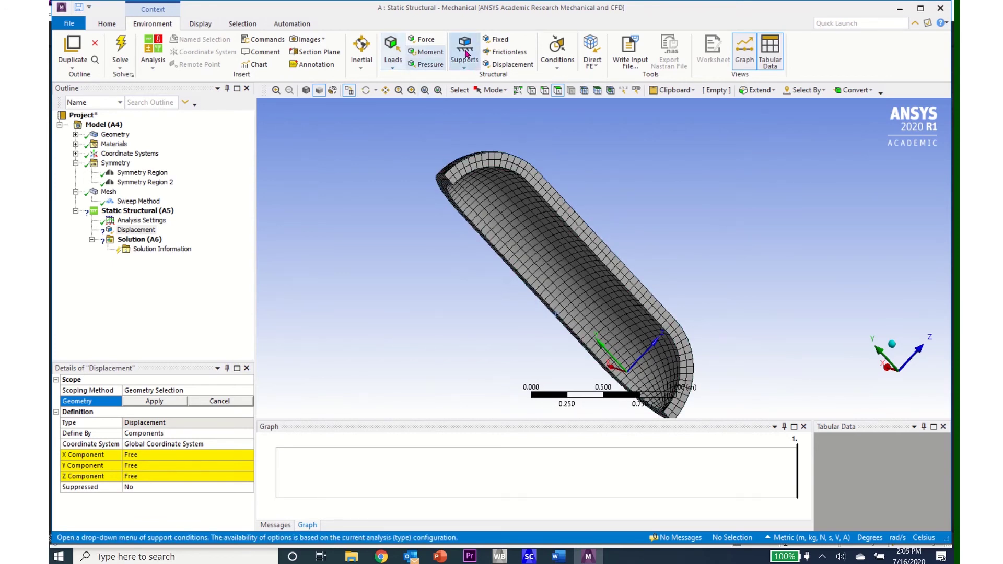
click(531, 92)
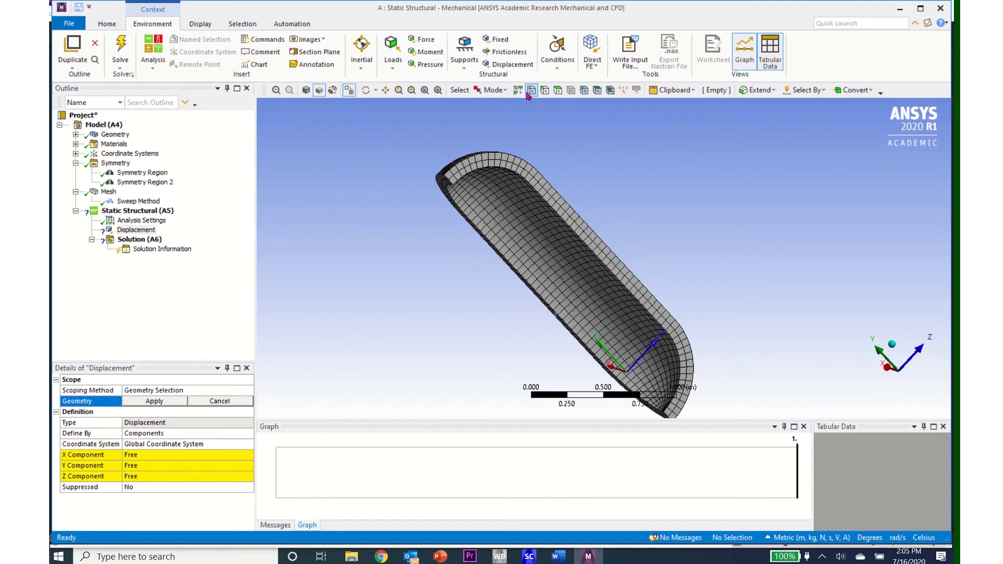
click(445, 176)
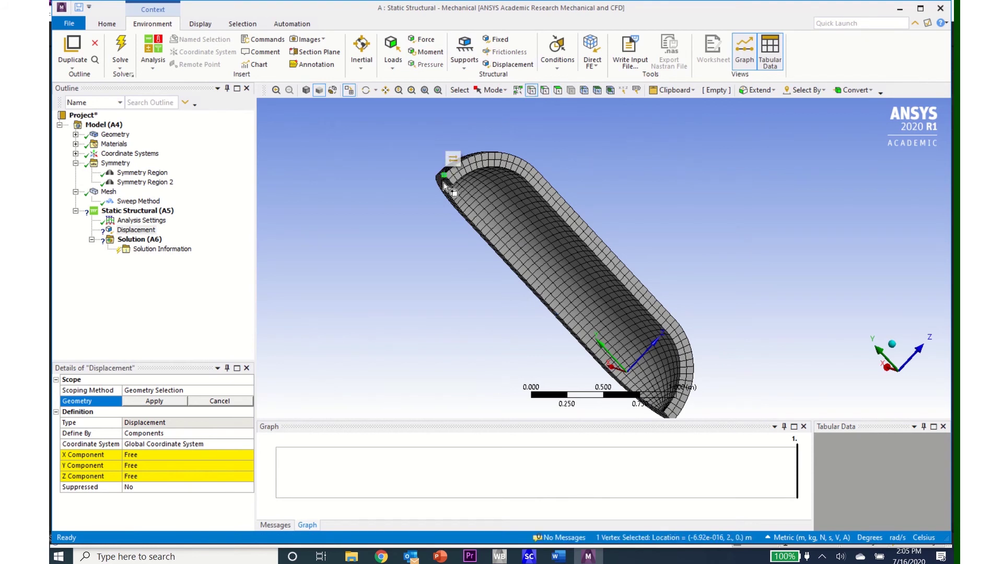
click(155, 402)
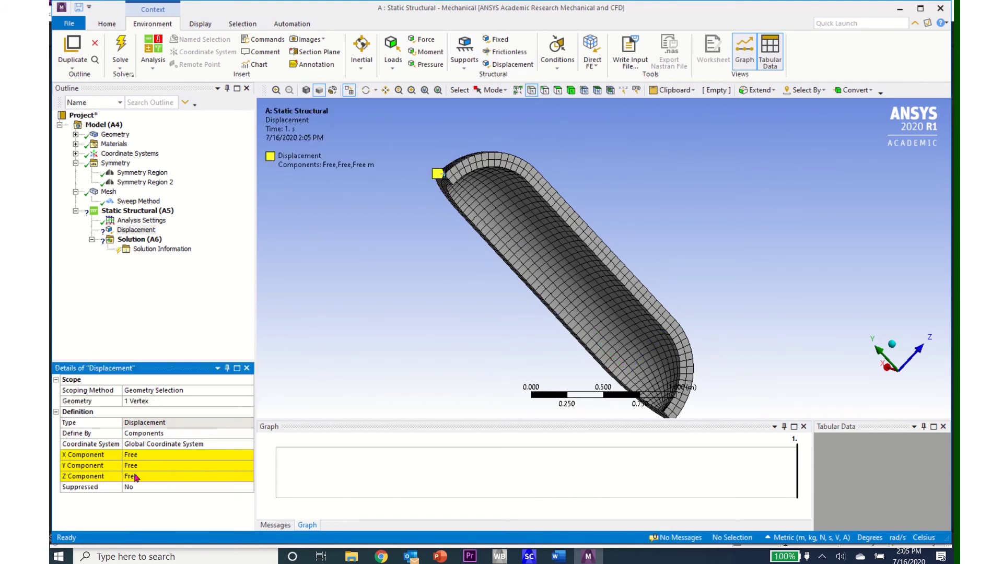
Step: Enter 0 m for the displacement's X, Y and Z components
click(142, 456)
text(0)
click(149, 467)
text(0)
click(150, 475)
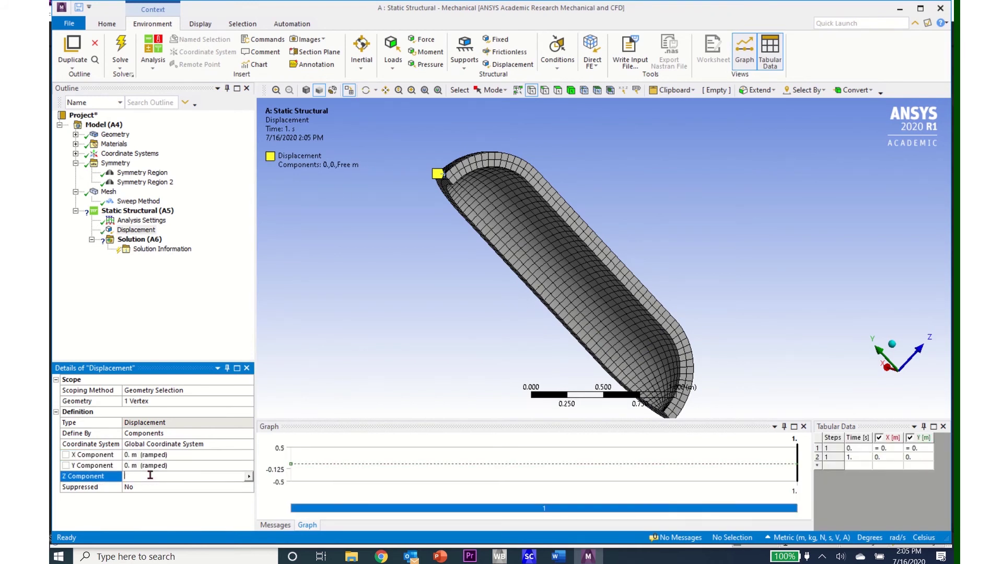
text(0)
key(Return)
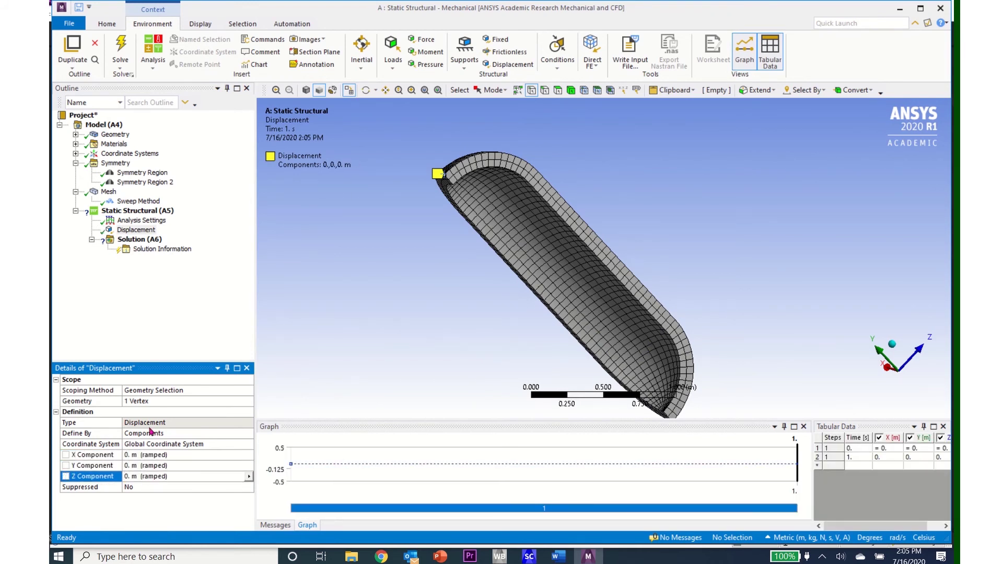
Step: Apply a 1000 Pa pressure to the vessel's two inner end faces and inner cylindrical face
click(137, 211)
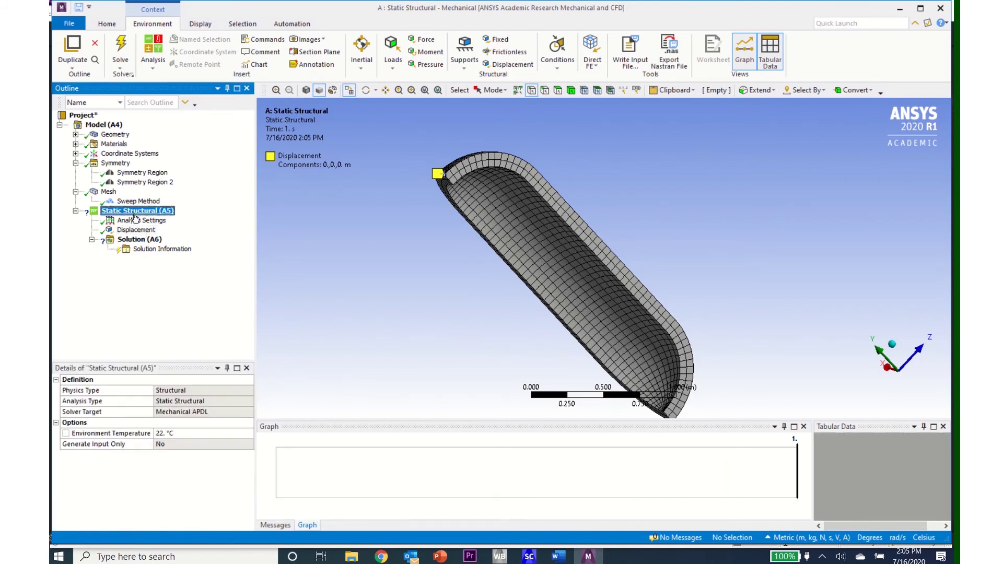
click(427, 65)
click(484, 186)
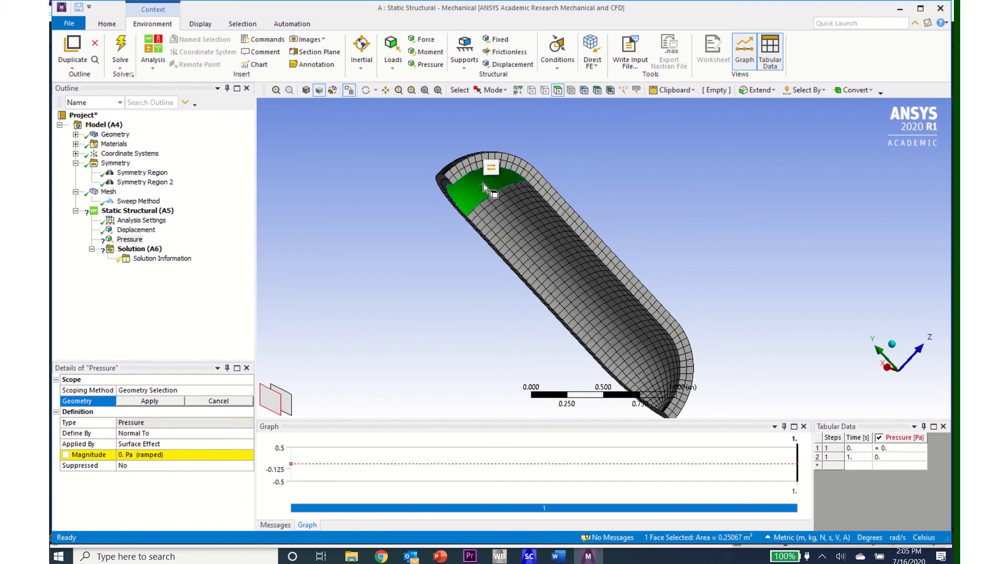
ctrl+click(558, 248)
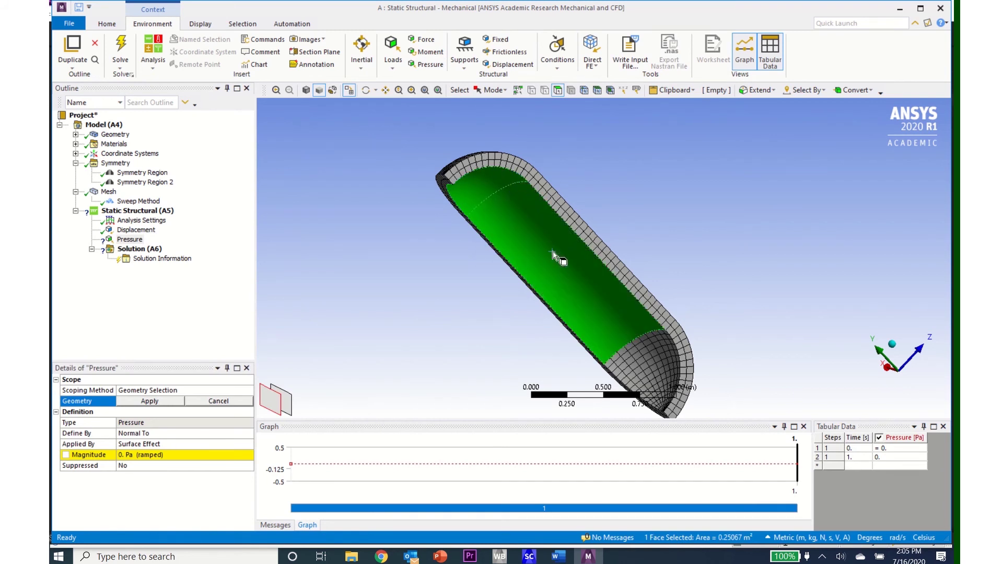
ctrl+click(643, 369)
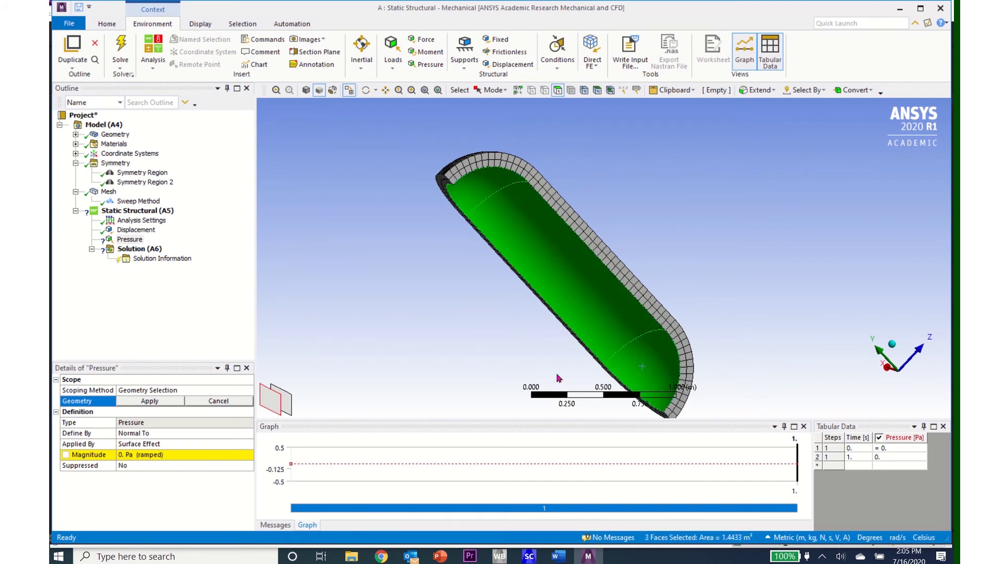
click(143, 402)
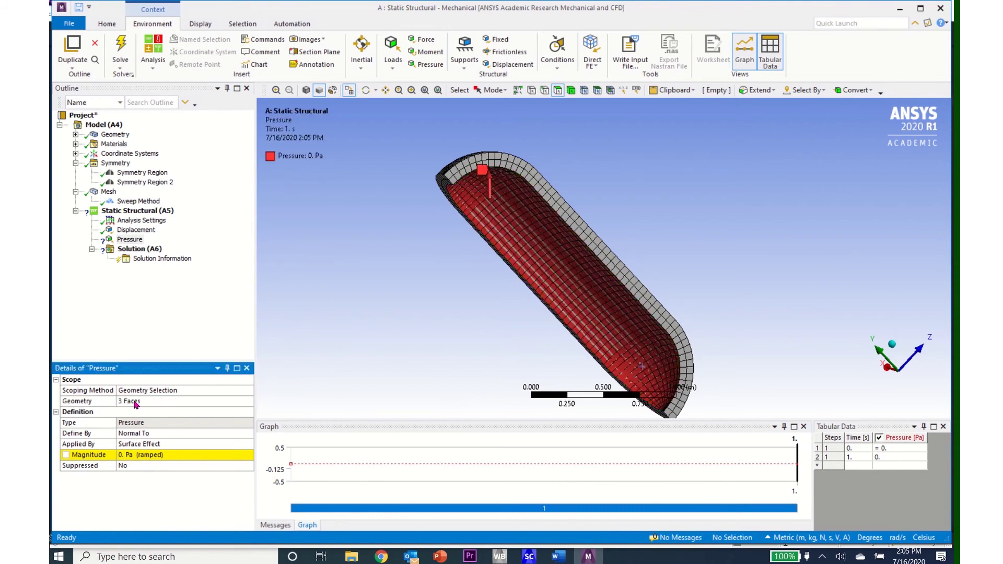
click(133, 455)
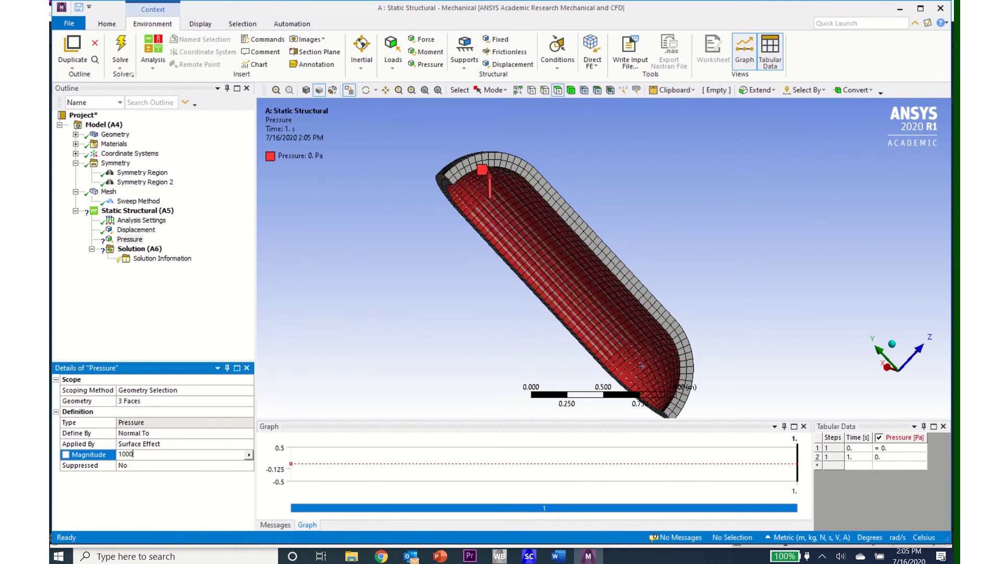
key(Return)
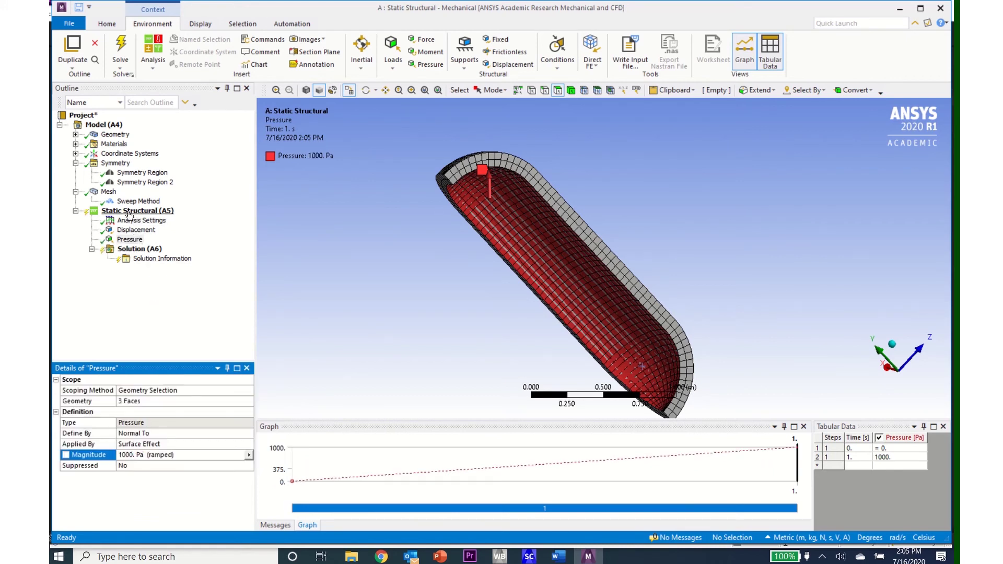
click(137, 251)
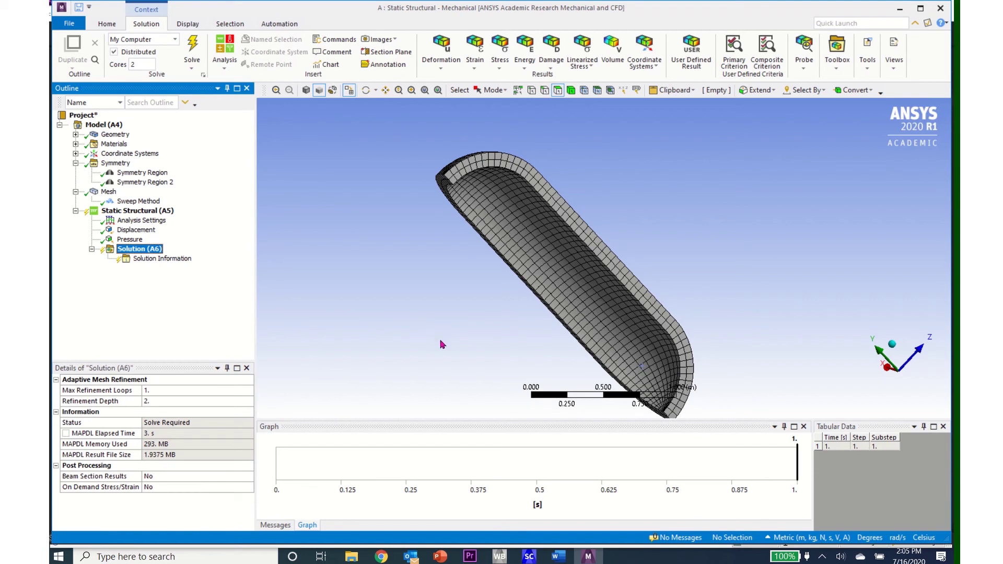
Step: Add Equivalent (von Mises) and Maximum Principal Stress results to the solution
scroll(441, 343, down, 3)
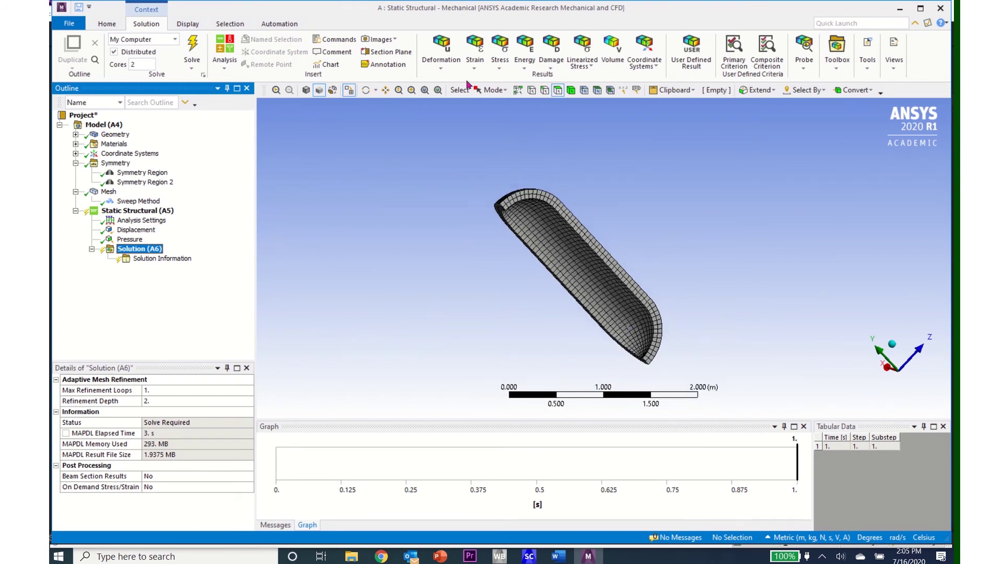
click(500, 55)
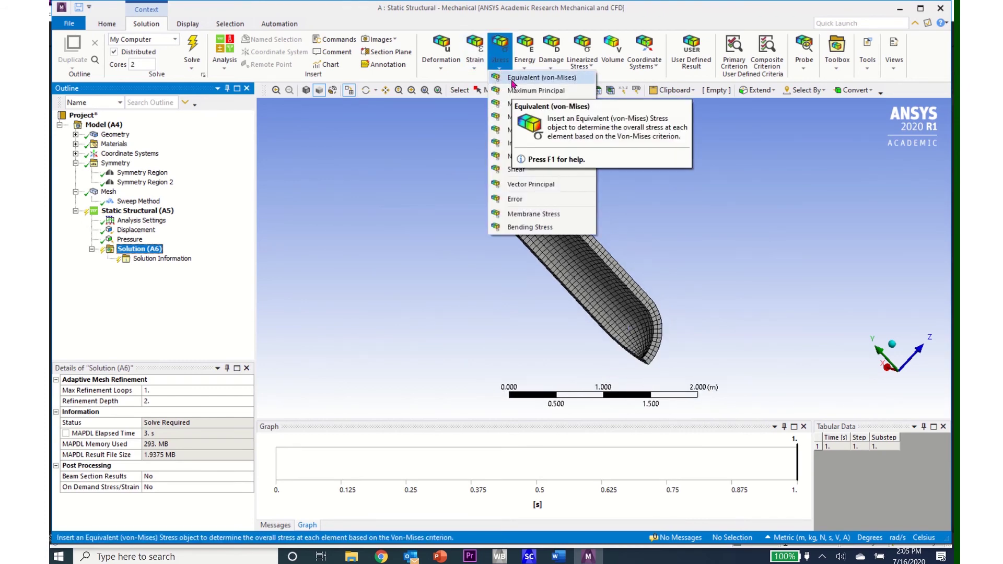
click(512, 80)
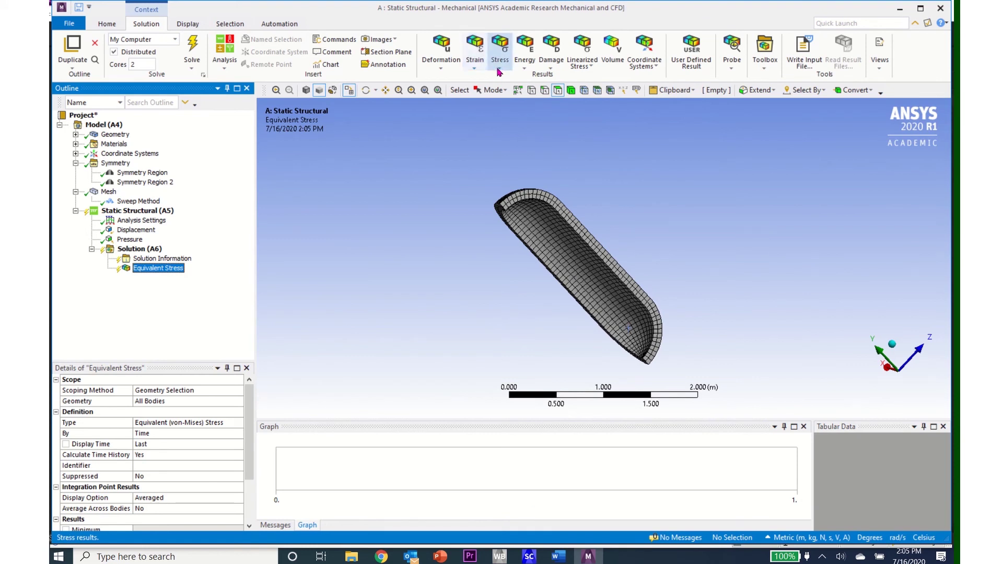
click(499, 72)
click(518, 91)
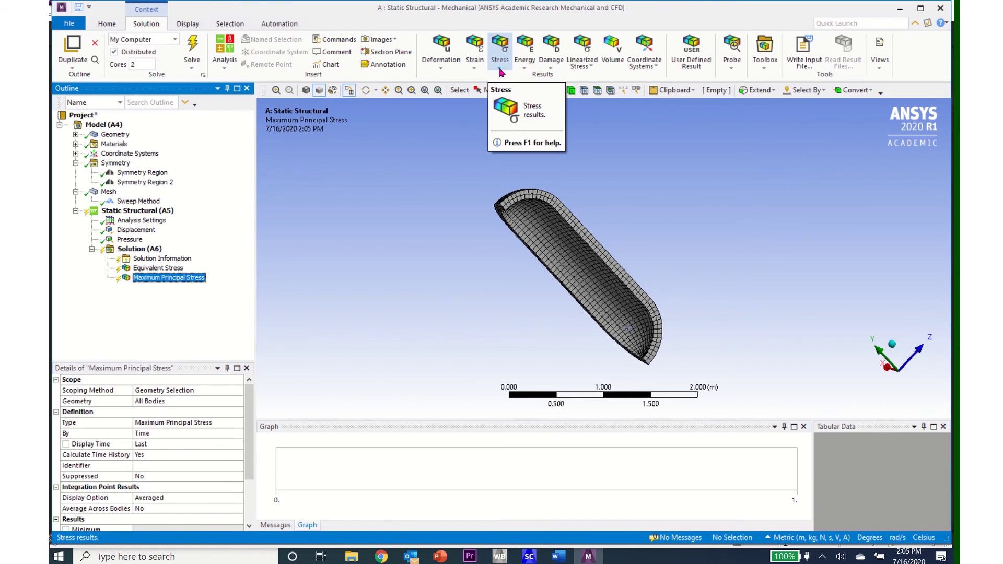
Step: Add Middle Principal Stress, Minimum Principal Stress and Total Deformation results
click(499, 72)
click(517, 102)
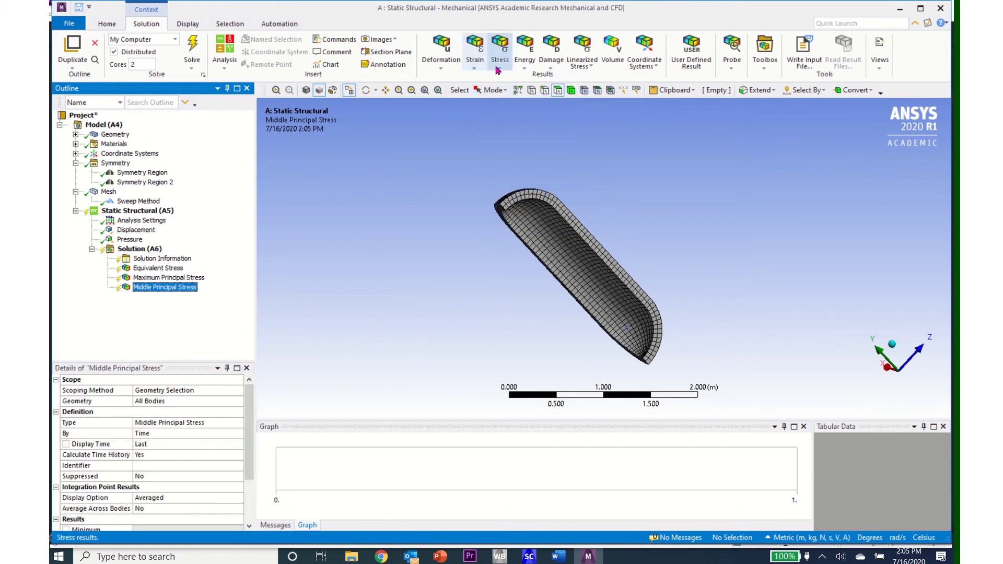
click(496, 71)
click(522, 117)
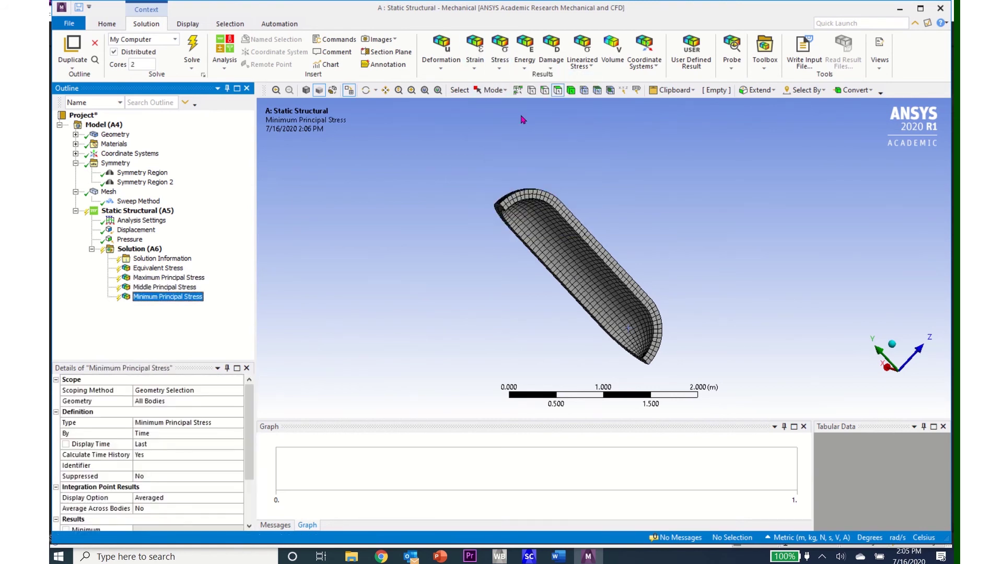
click(442, 69)
click(448, 78)
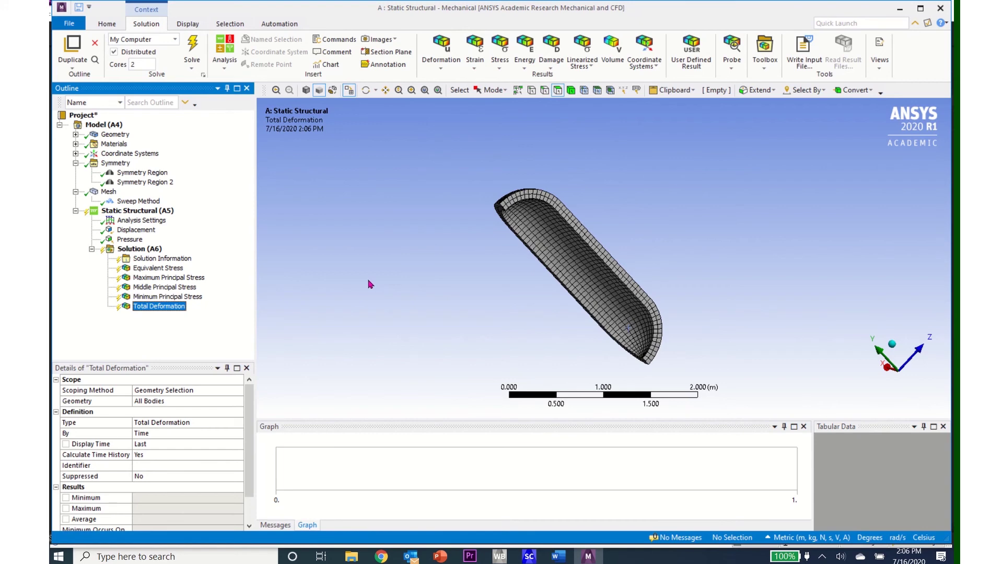
Step: Solve, then orbit the Equivalent (1291.1–4859.9 Pa) and Maximum Principal (1417–4607 Pa) stress contours
click(192, 50)
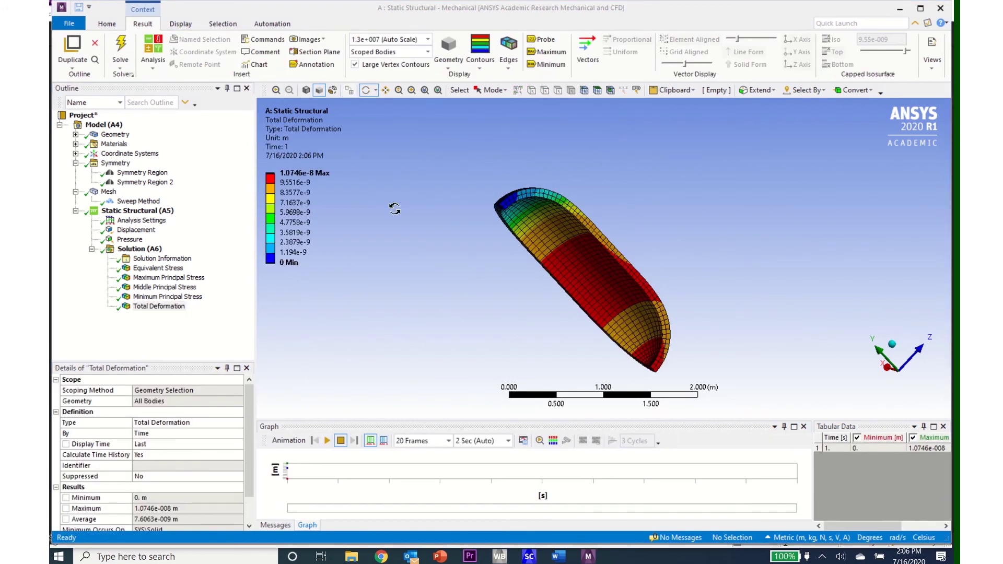
click(141, 269)
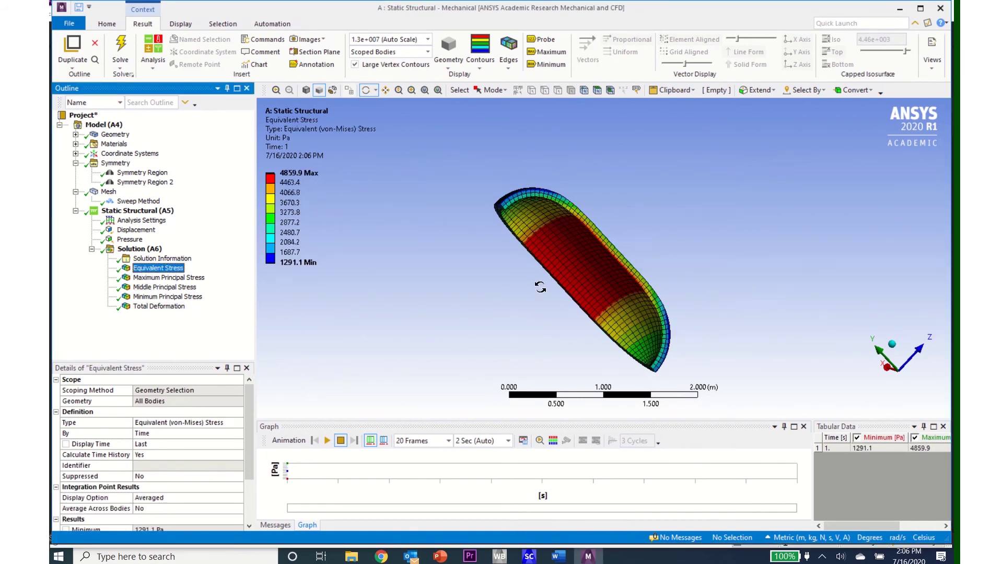
drag(527, 311, 475, 251)
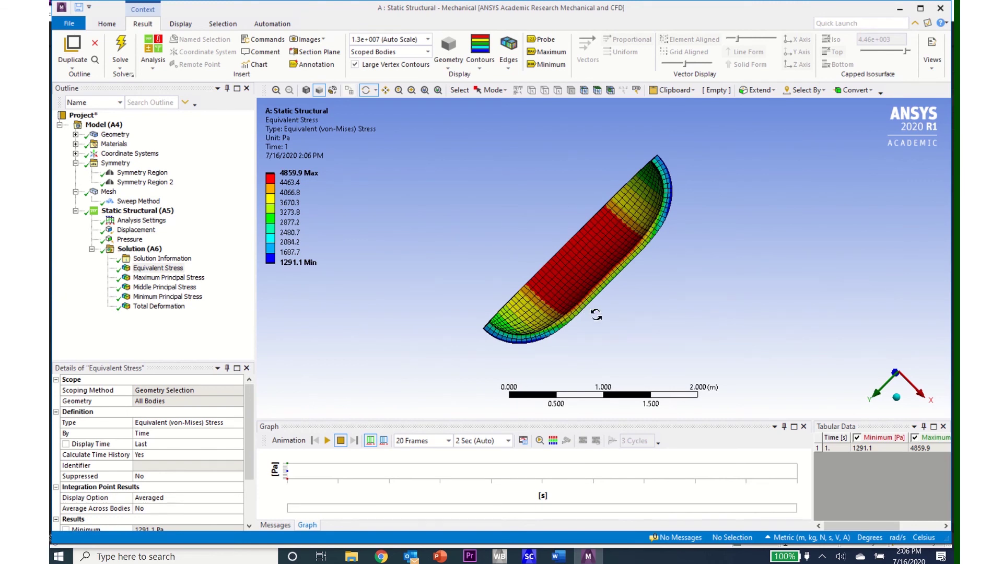
click(176, 279)
drag(486, 242, 419, 231)
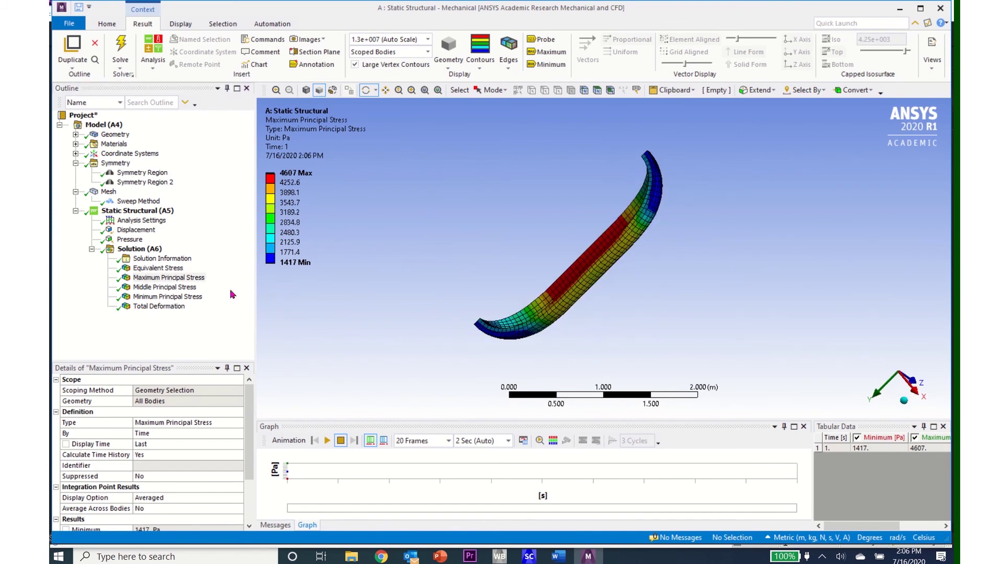
Step: Orbit the Middle Principal Stress contour, then the Minimum Principal Stress contour (-1014.7 to 22.744 Pa)
click(163, 287)
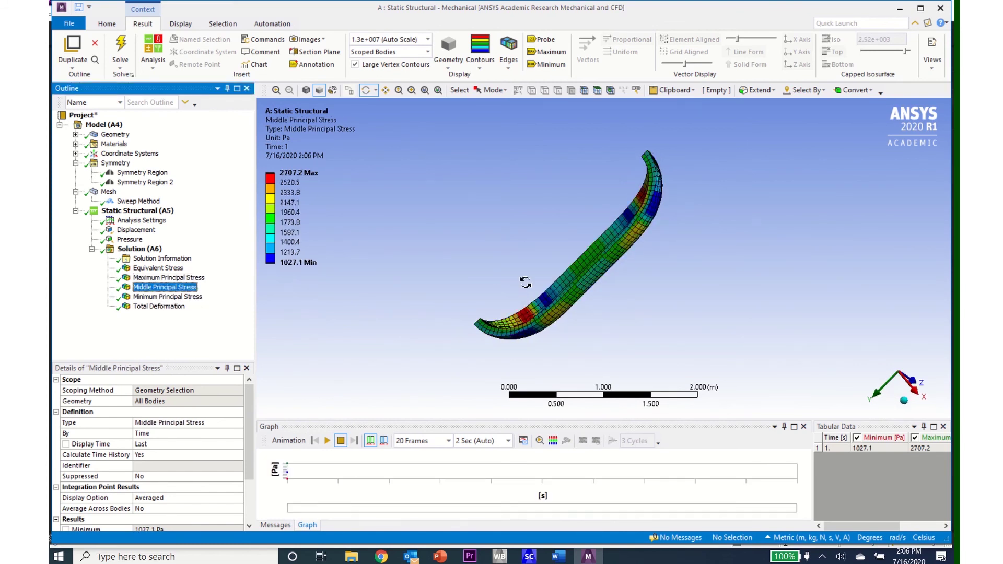
drag(521, 285, 626, 323)
click(164, 297)
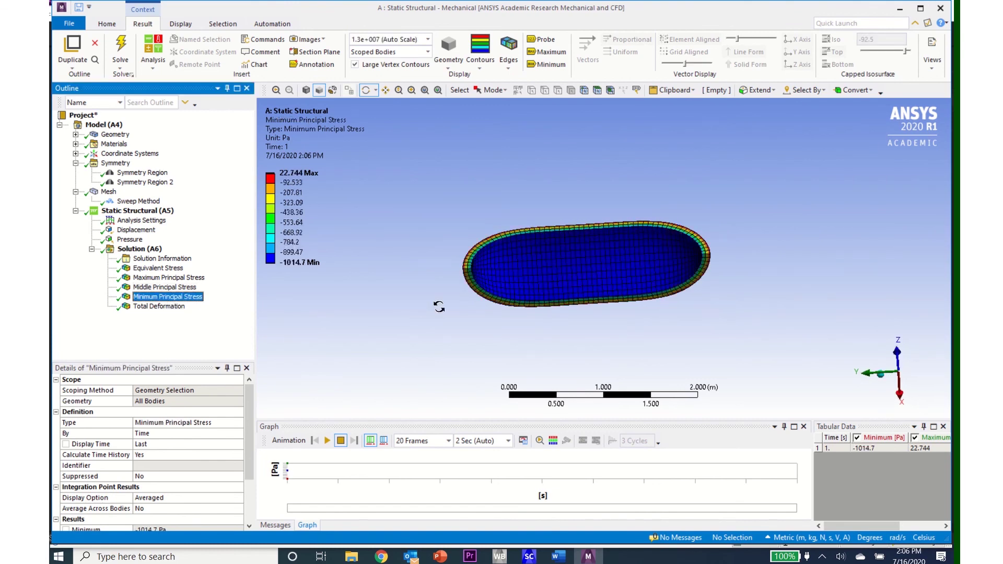
drag(511, 306, 404, 257)
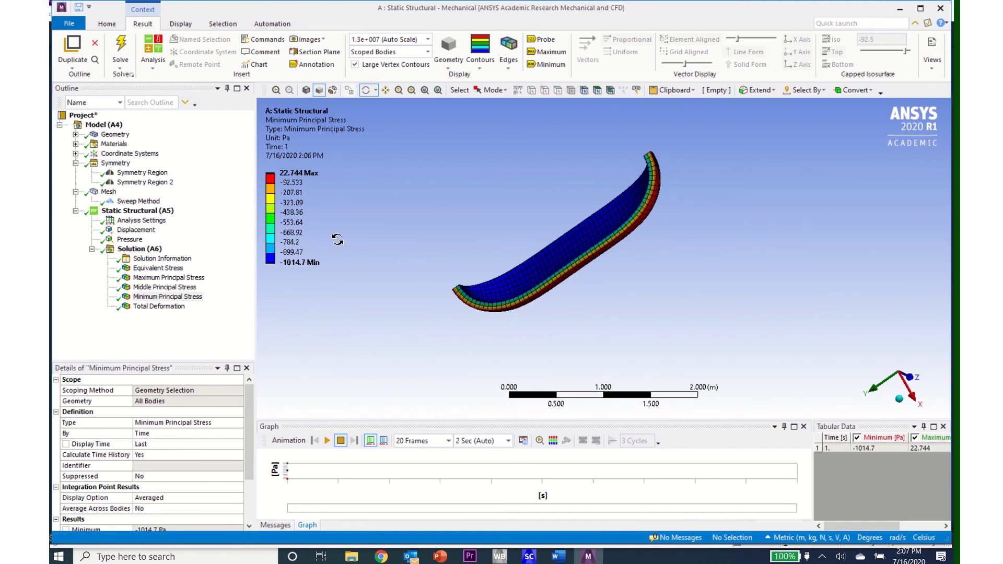
Step: View Total Deformation end-on, then return to the Maximum Principal Stress plot (1417–4607 Pa)
click(184, 308)
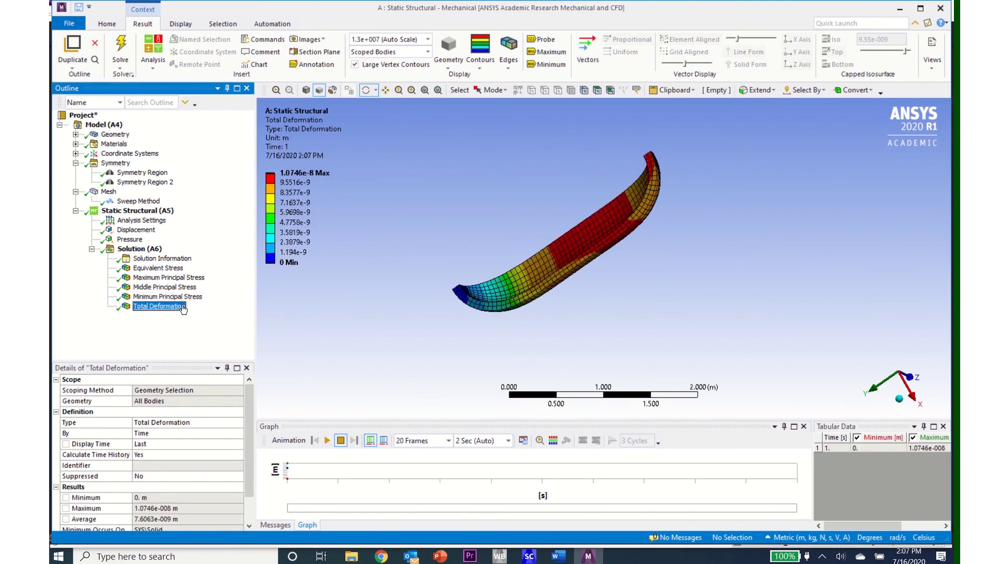
drag(477, 332, 632, 350)
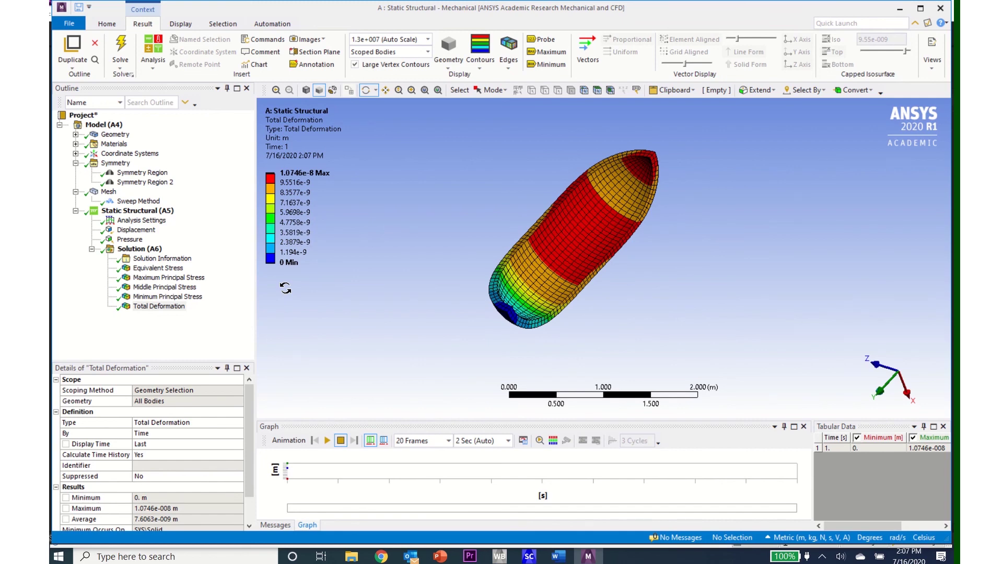
click(167, 277)
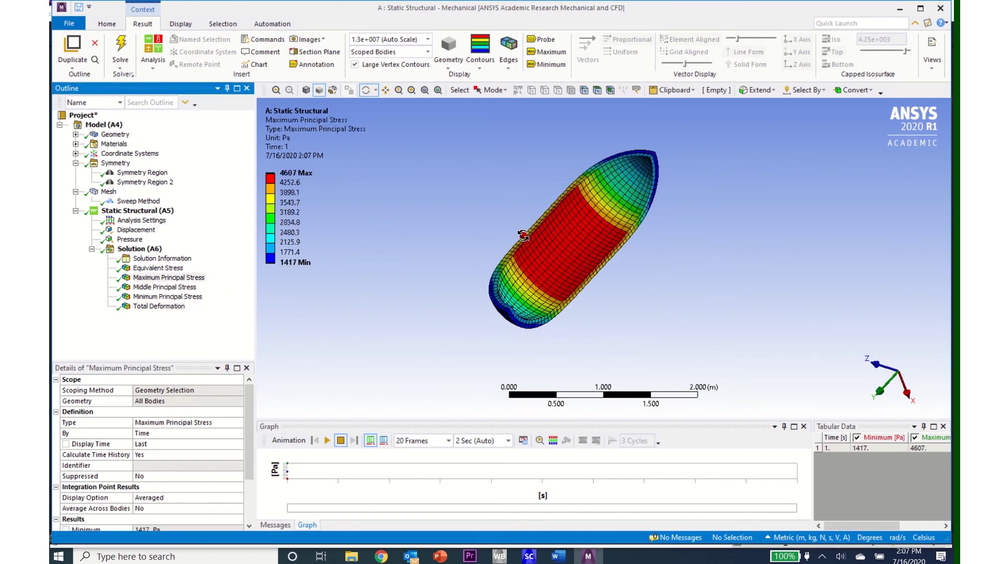
drag(523, 235, 409, 215)
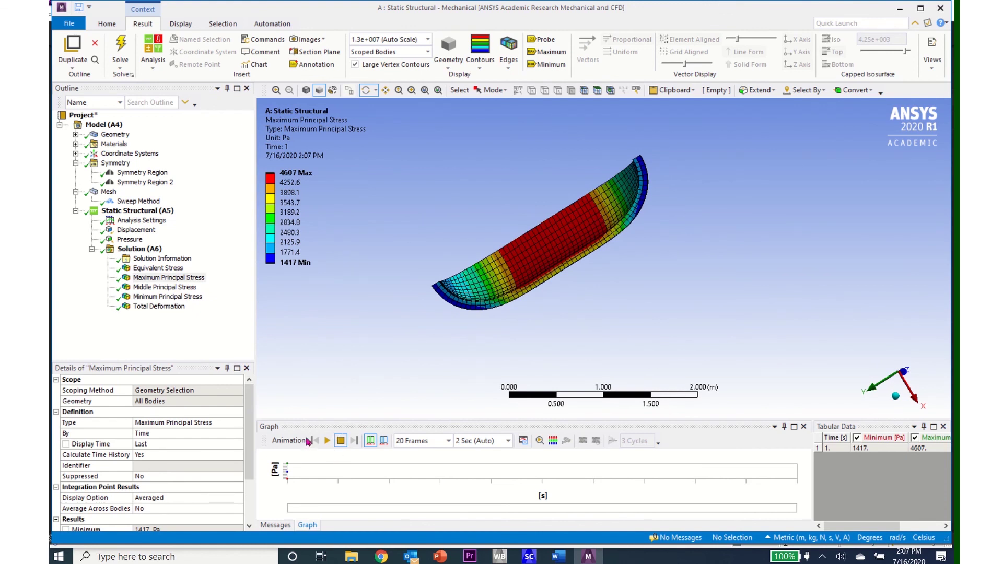
Step: Play the 20-frame Maximum Principal Stress animation, orbiting the vessel, then stop it at Time 1
click(169, 279)
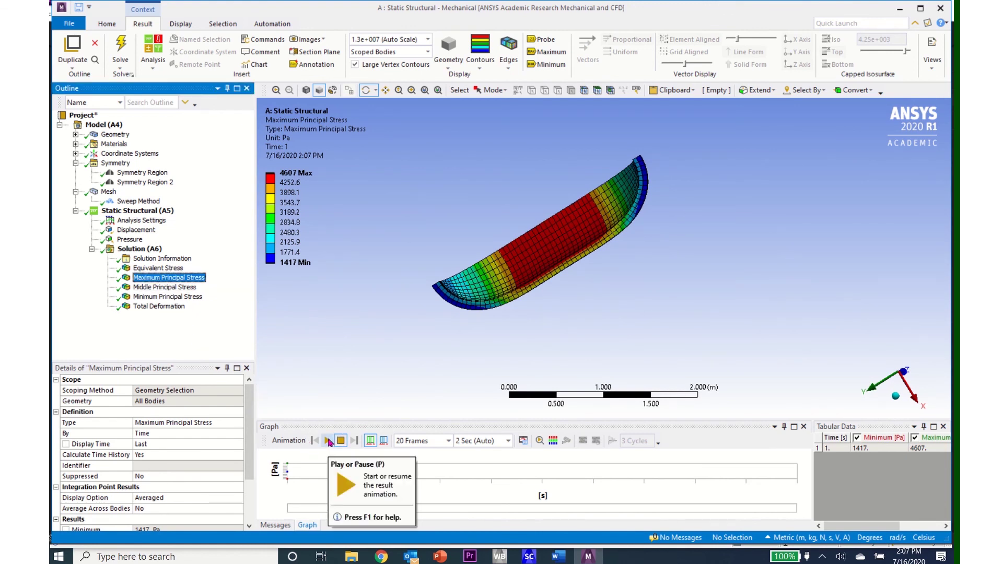
click(328, 441)
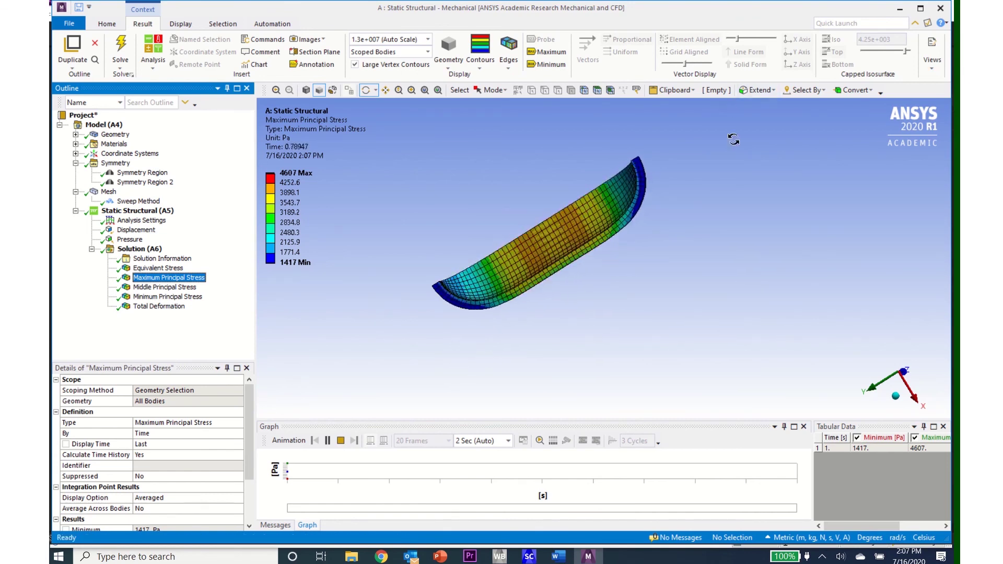
click(479, 337)
drag(478, 337, 652, 389)
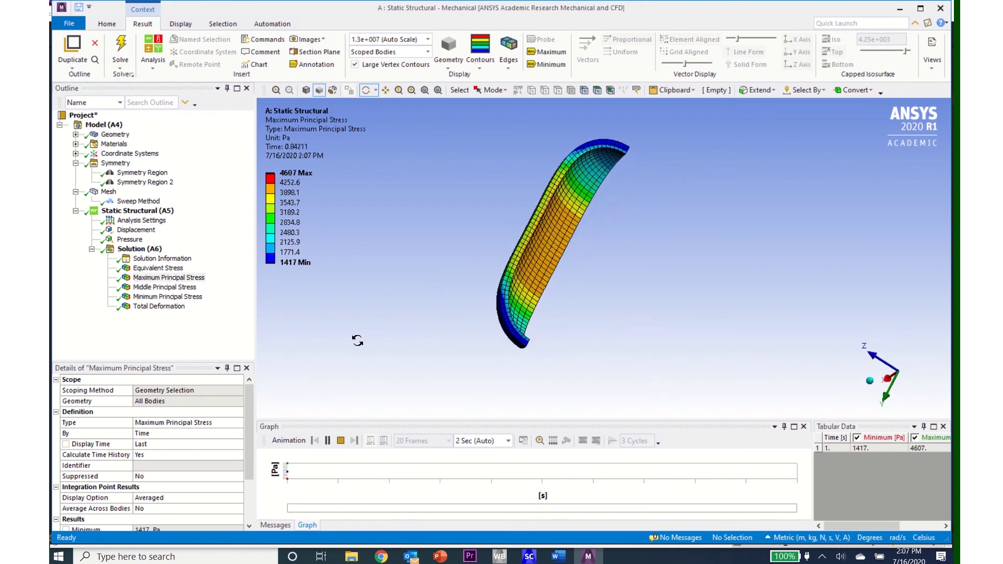
click(340, 441)
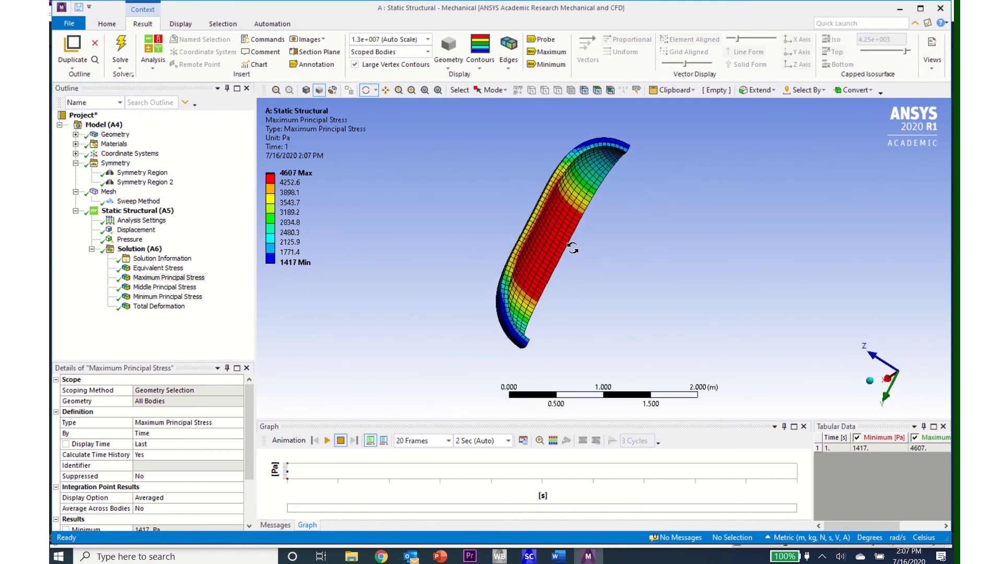